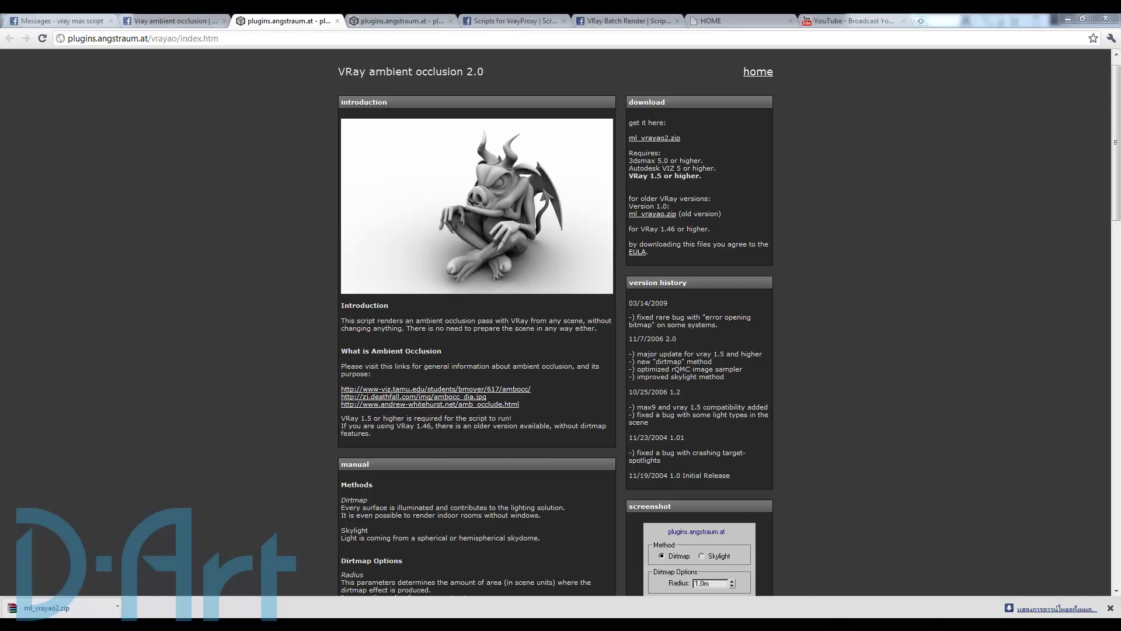
# Switch to 3ds Max and examine the cloned bedroom render of VRayPhysicalCamera001, minimizing its window when done.
pyautogui.hotkey('alt', 'Tab')
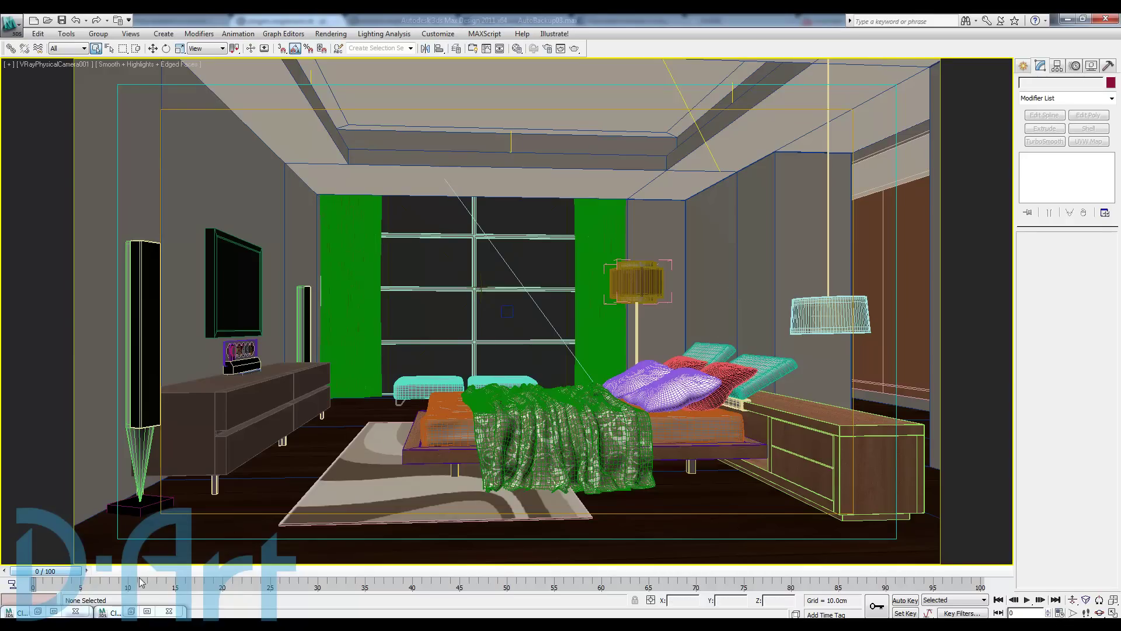
pyautogui.click(130, 610)
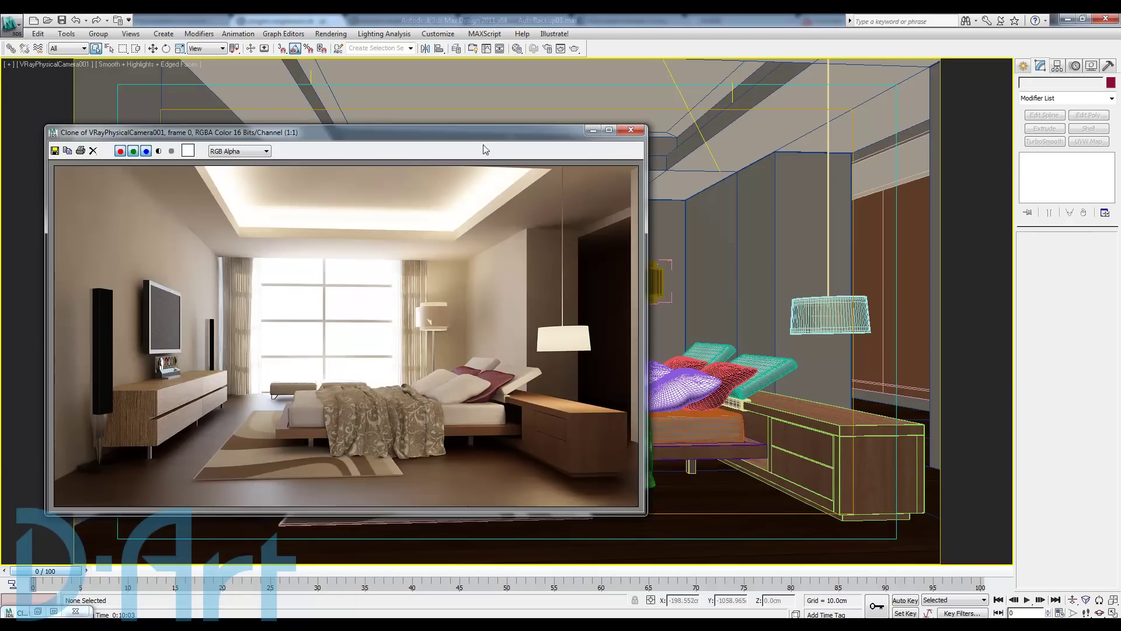
pyautogui.moveTo(482, 138); pyautogui.dragTo(481, 124)
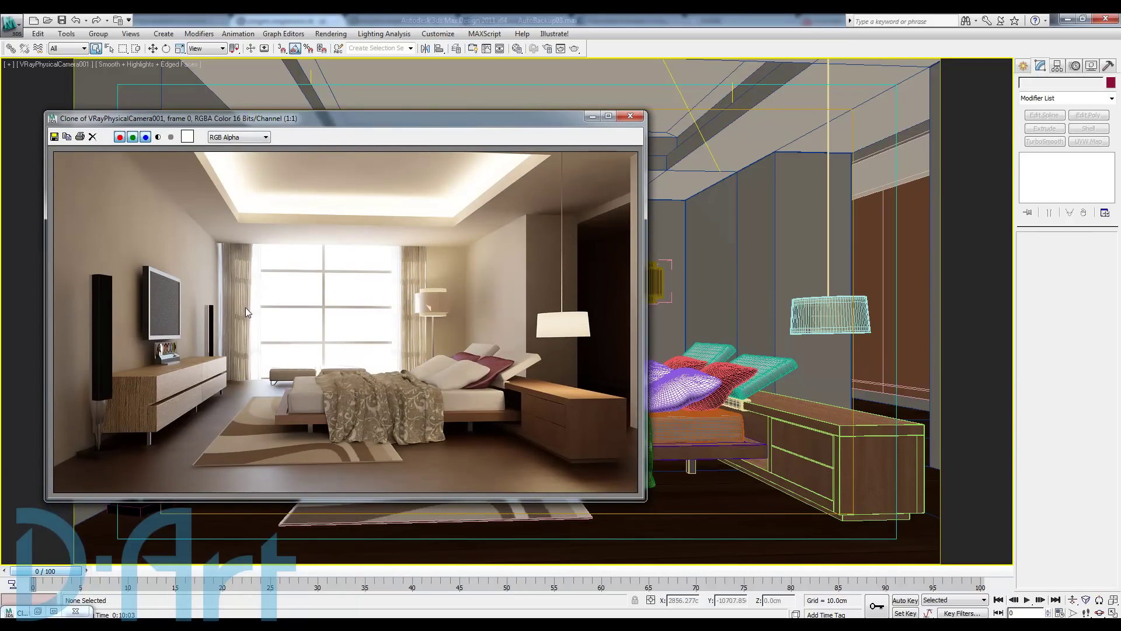
pyautogui.click(592, 117)
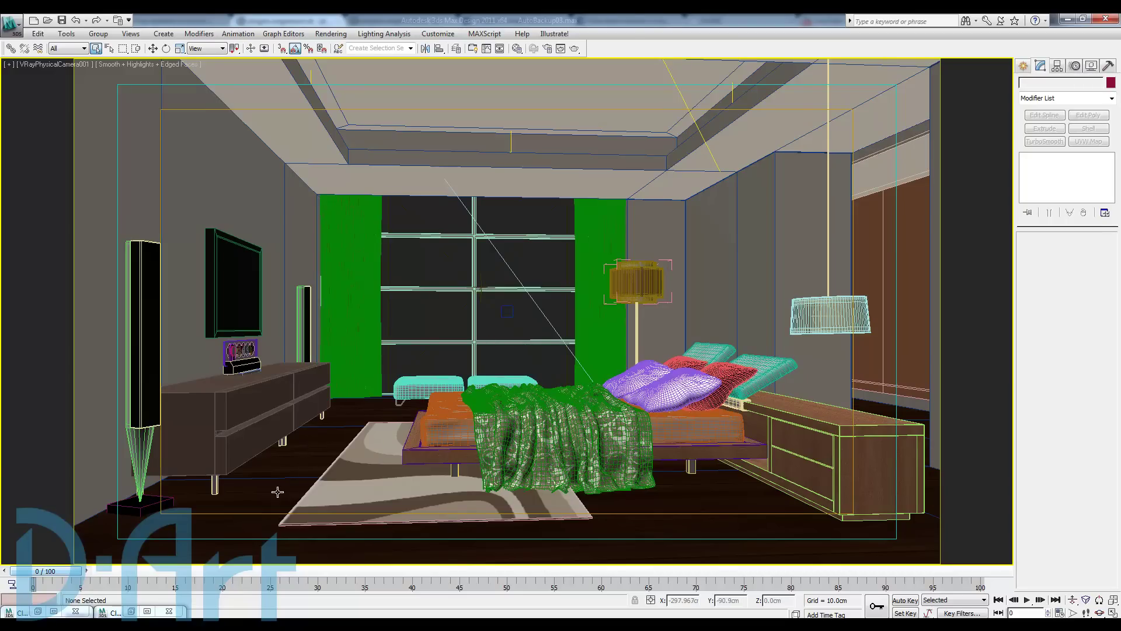
# Copy setup.mzp from the ml_vrayao2 folder into the Scripts folder while choosing a MAXScript file to run.
pyautogui.hotkey('alt', 'Tab')
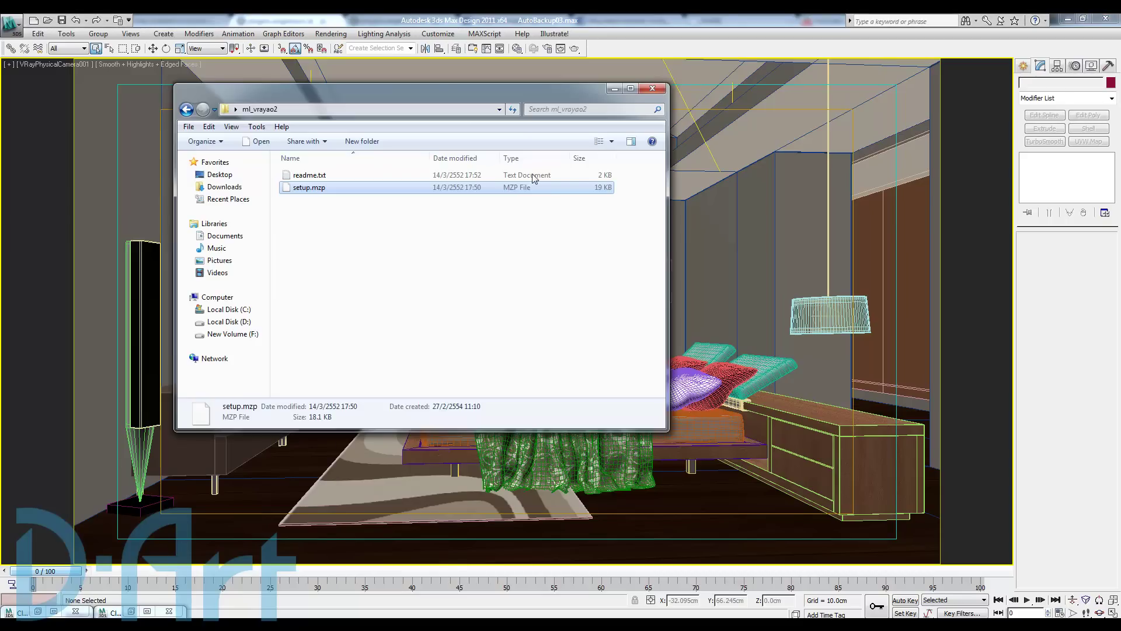
pyautogui.moveTo(439, 92); pyautogui.dragTo(893, 67)
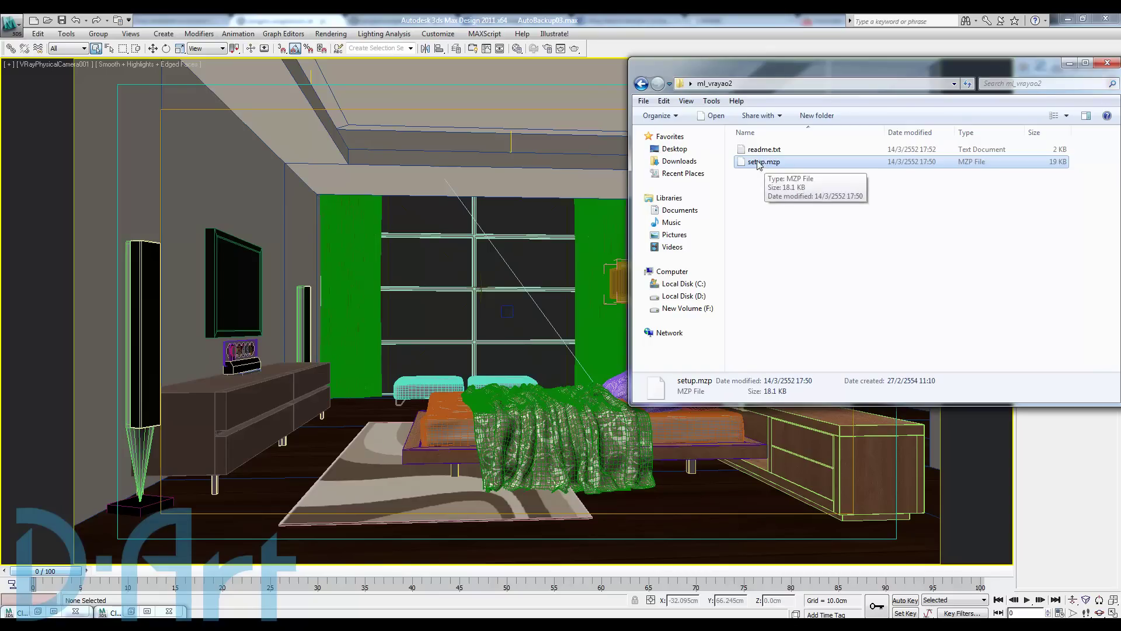
pyautogui.click(484, 33)
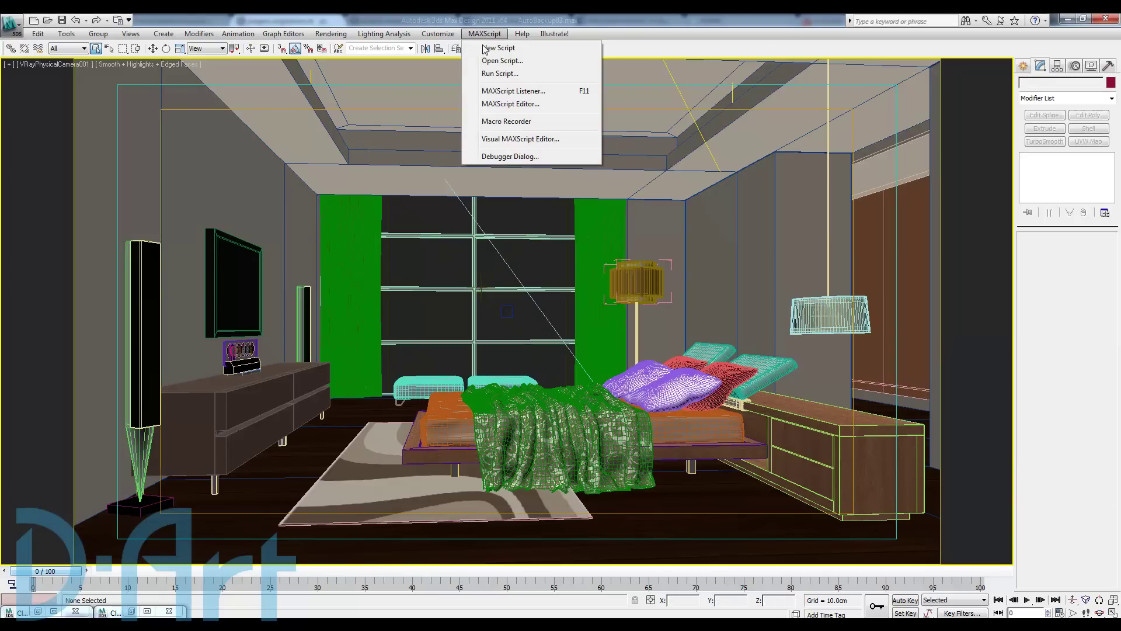
pyautogui.click(496, 74)
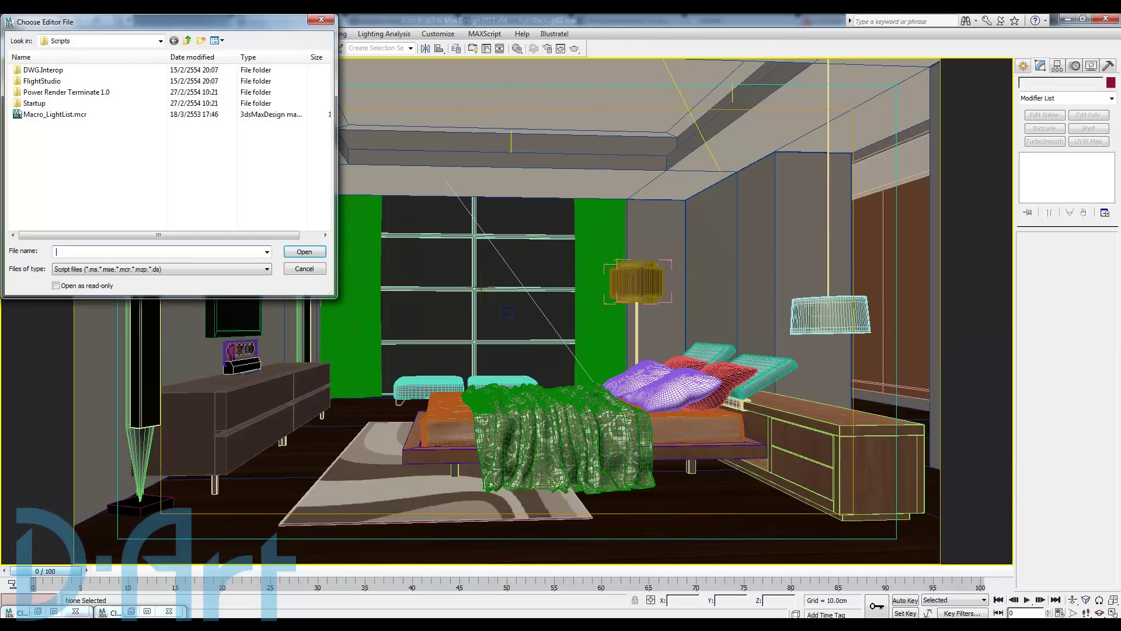
pyautogui.hotkey('alt', 'Tab')
pyautogui.moveTo(753, 164); pyautogui.dragTo(102, 182)
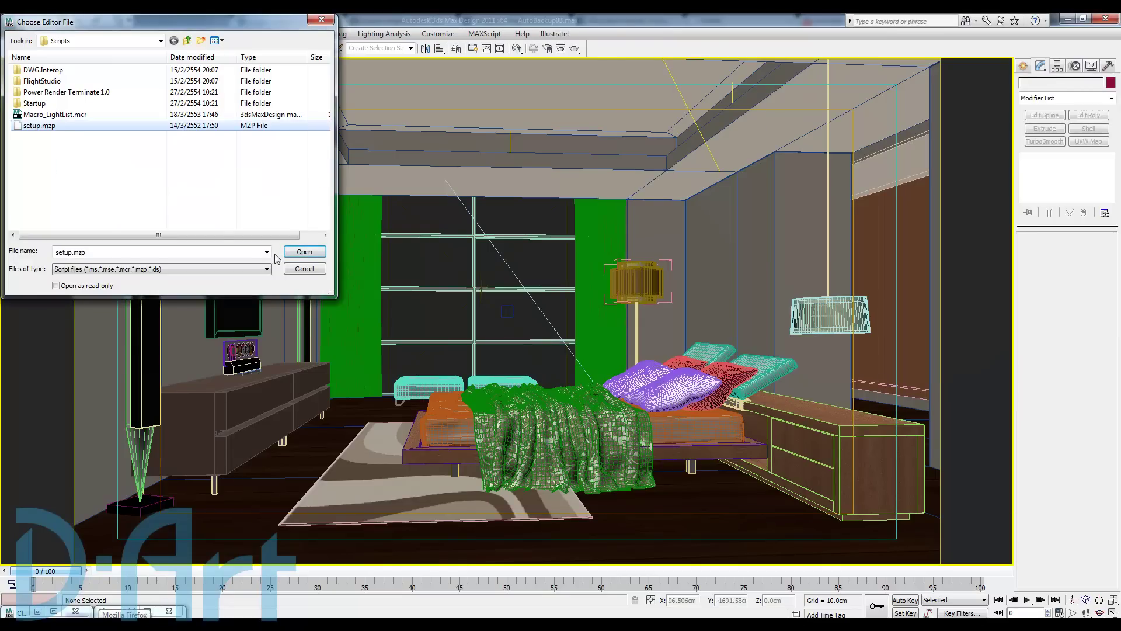
# Run setup.mzp and install the VRay ambient occlusion 2.0 script.
pyautogui.click(303, 252)
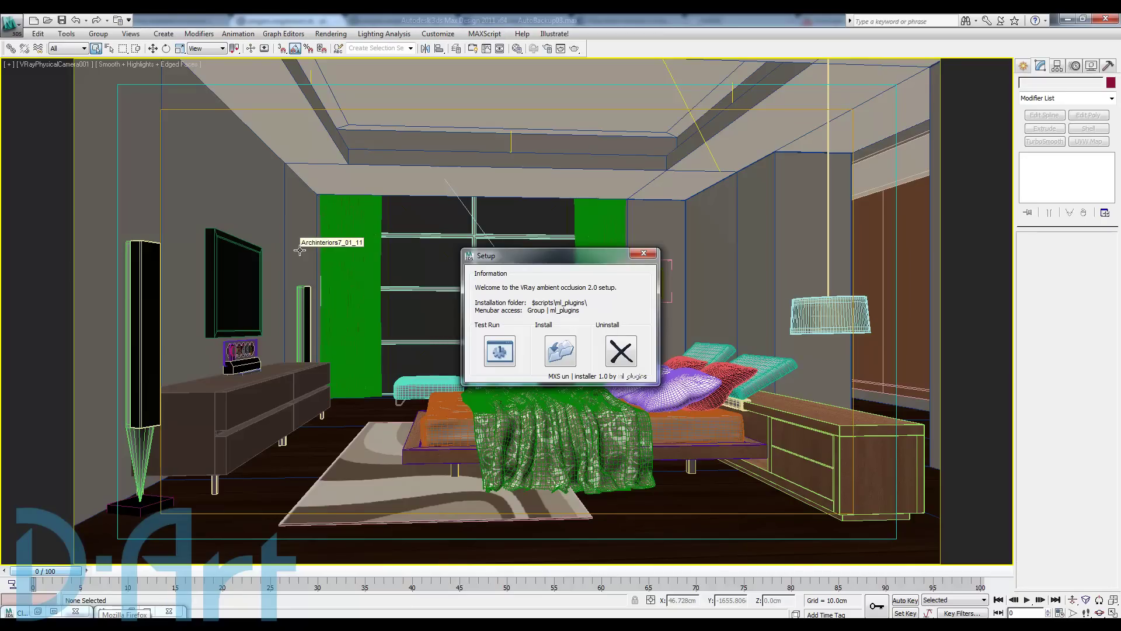
pyautogui.click(559, 355)
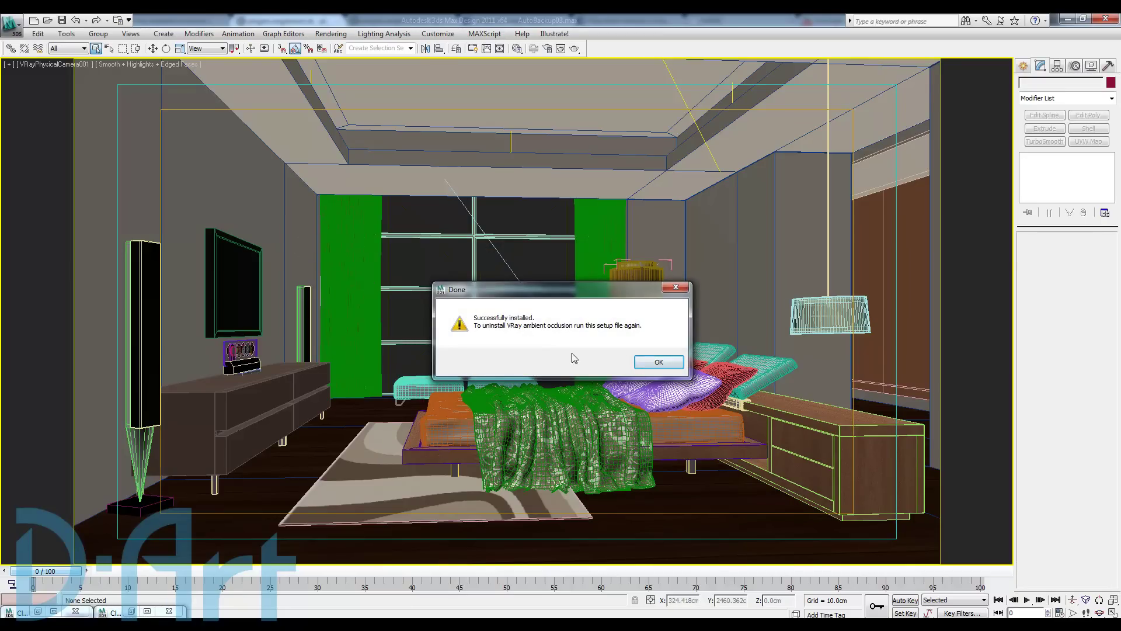
pyautogui.click(647, 363)
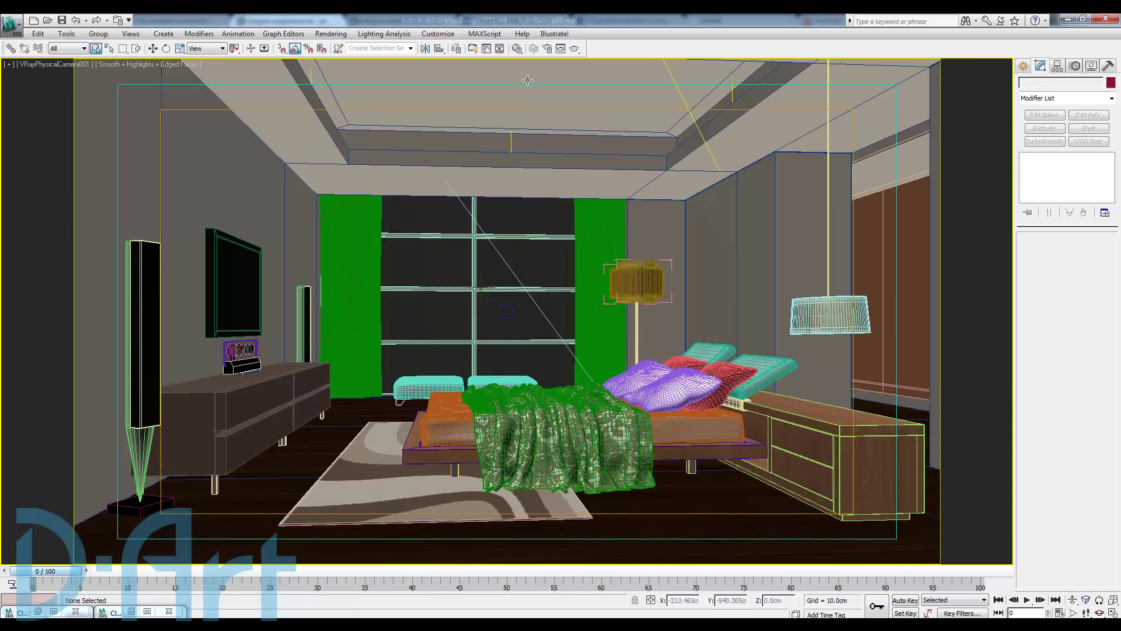
# Open the user interface customization at its toolbar settings.
pyautogui.click(445, 35)
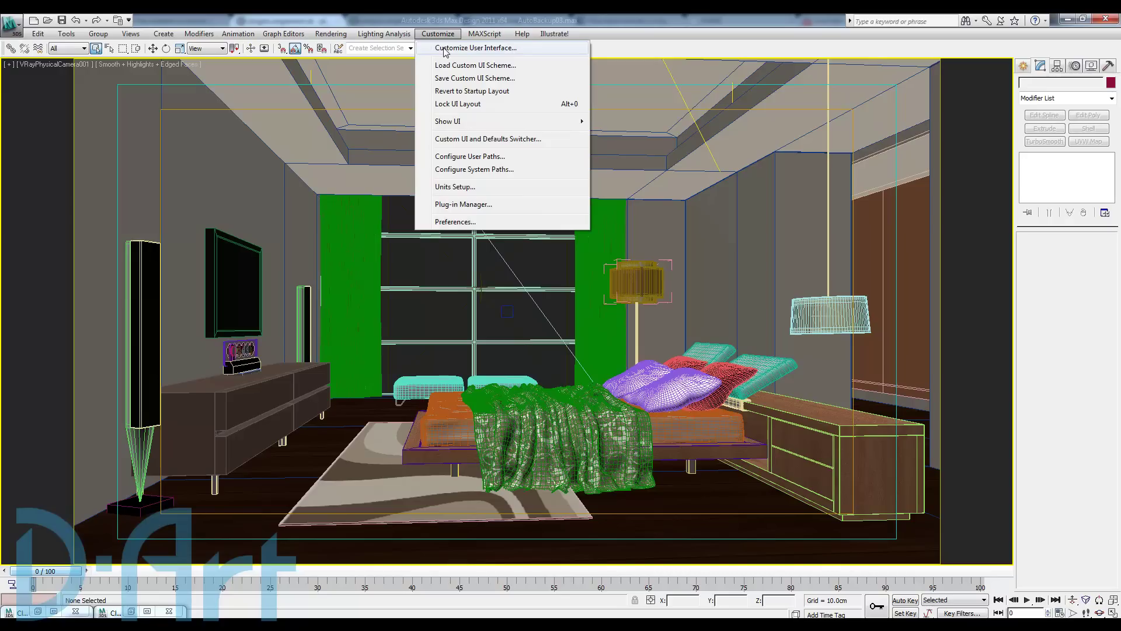
pyautogui.click(445, 50)
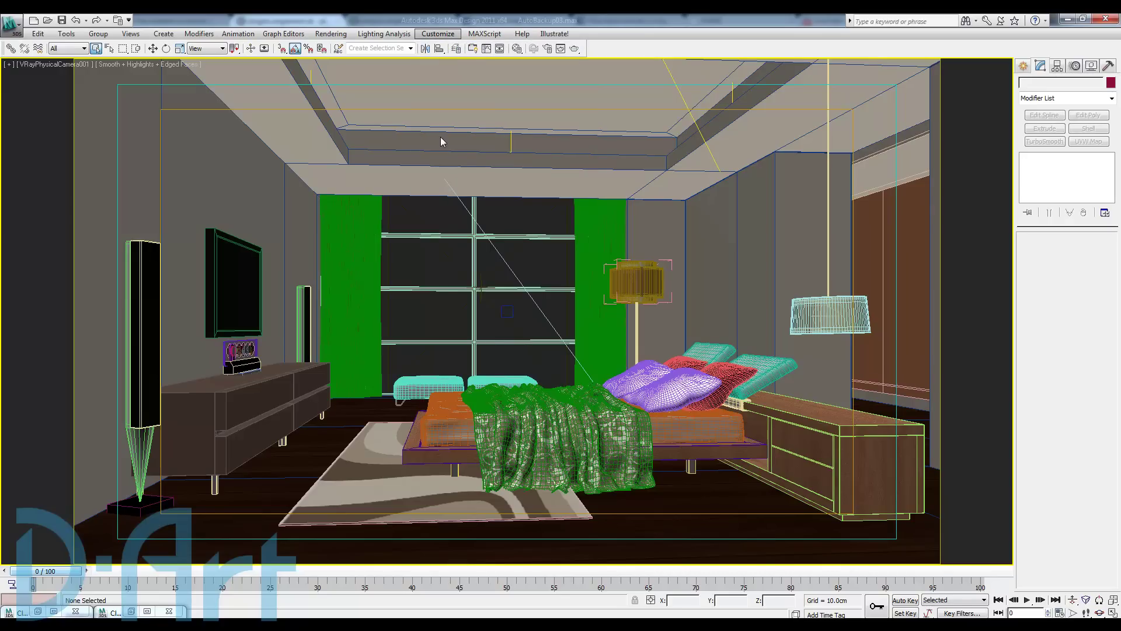
pyautogui.click(462, 181)
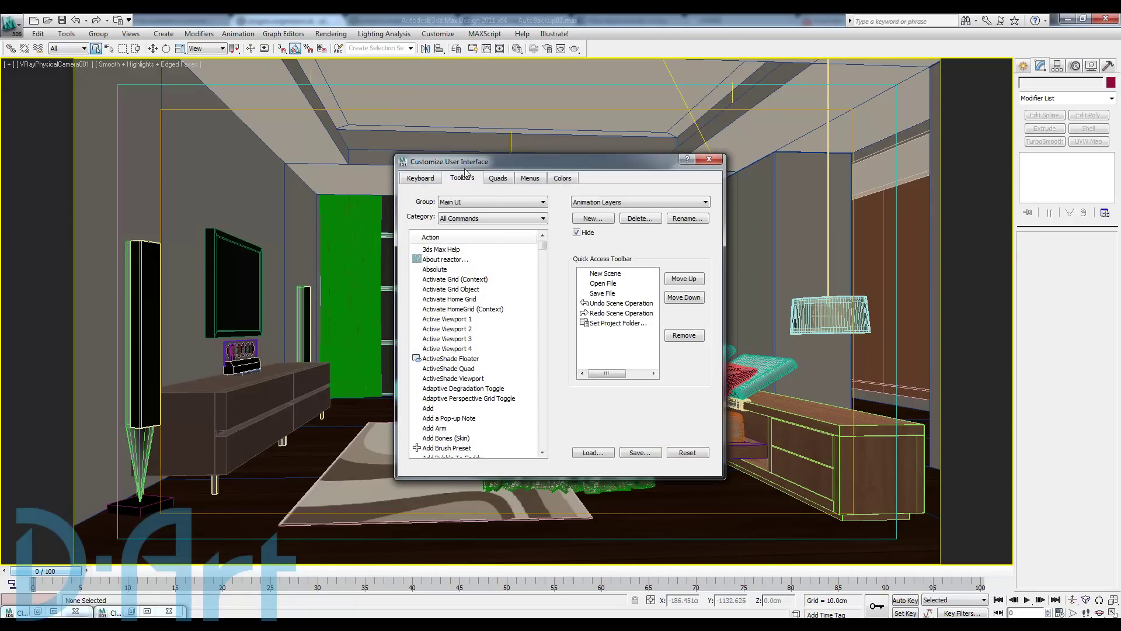
pyautogui.moveTo(469, 161); pyautogui.dragTo(416, 103)
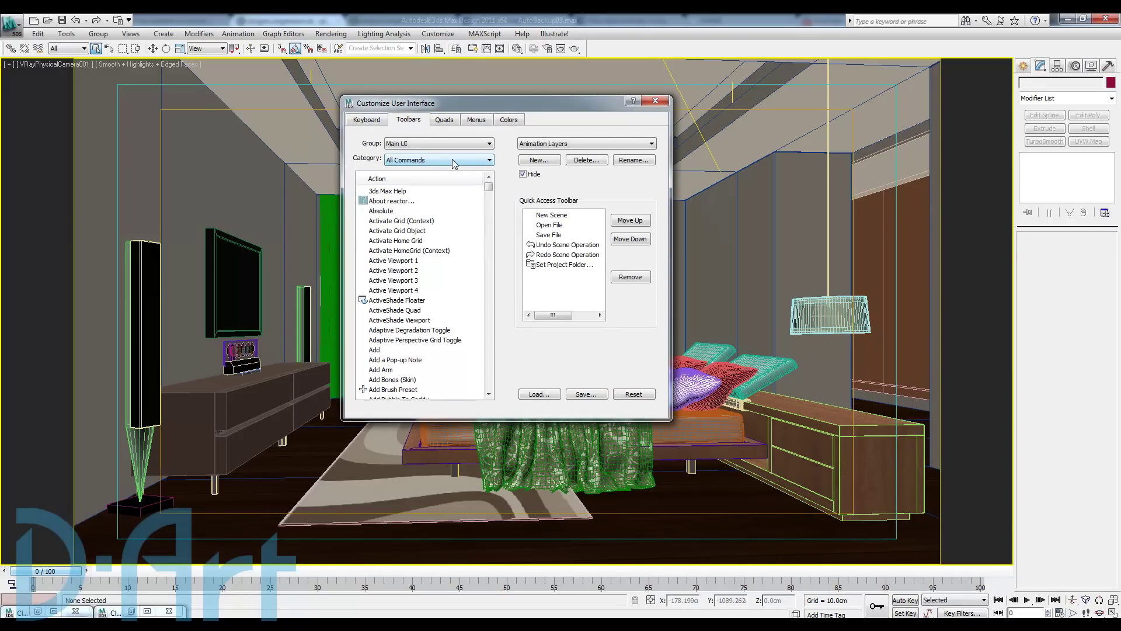
# Add the VRay ambient occlusion action from the ml_plugins category to the end of the main toolbar.
pyautogui.click(452, 159)
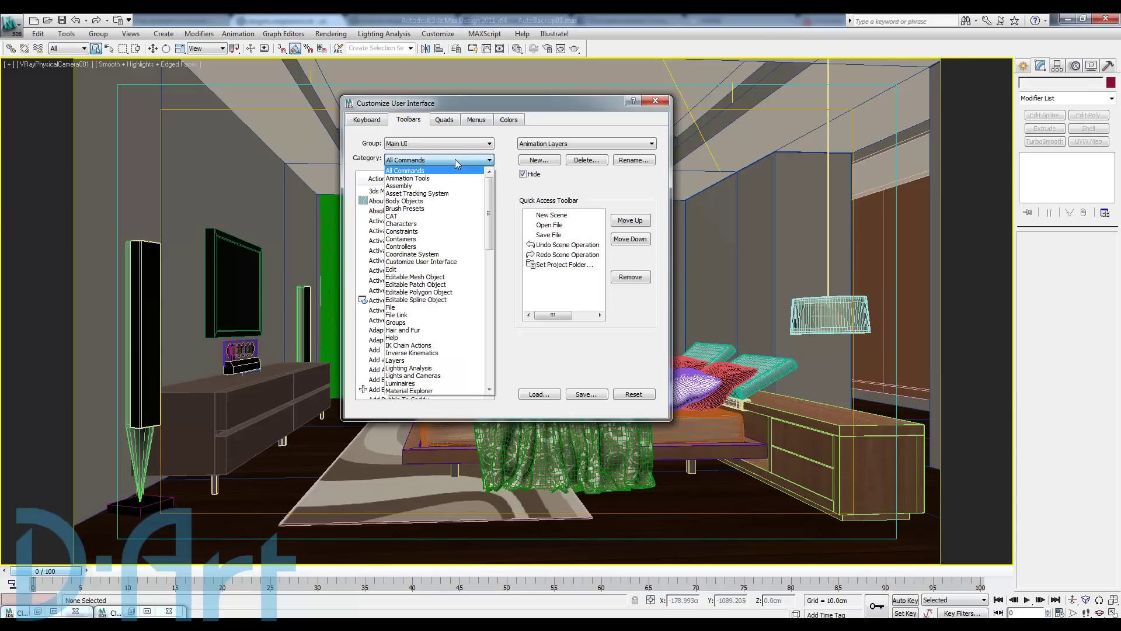
pyautogui.click(418, 126)
pyautogui.click(423, 163)
pyautogui.moveTo(489, 204); pyautogui.dragTo(490, 280)
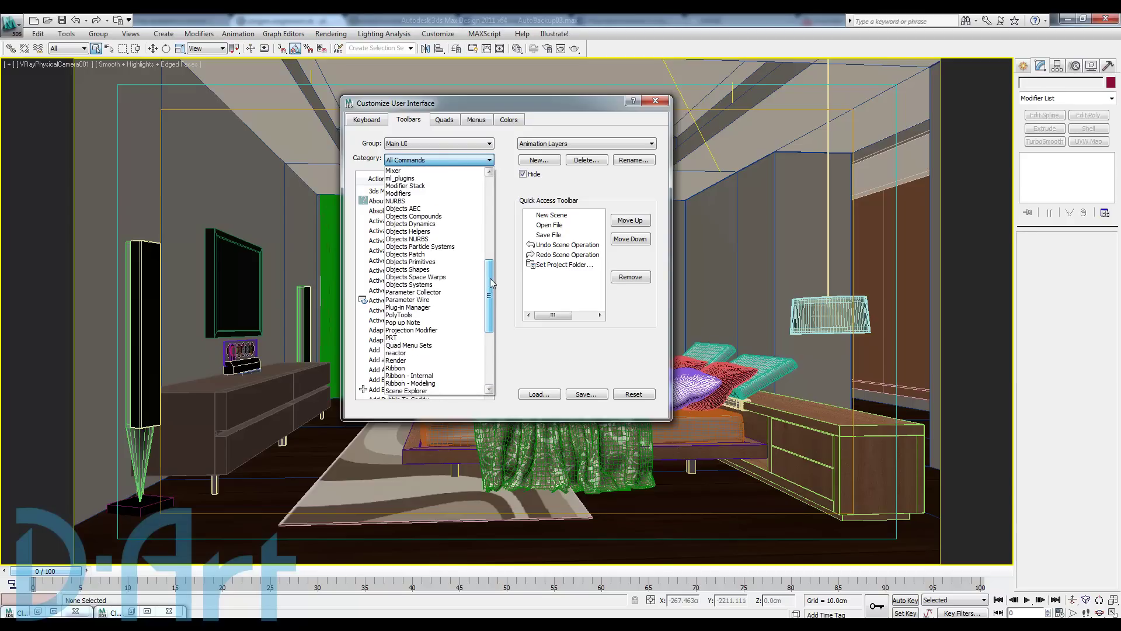
pyautogui.click(400, 178)
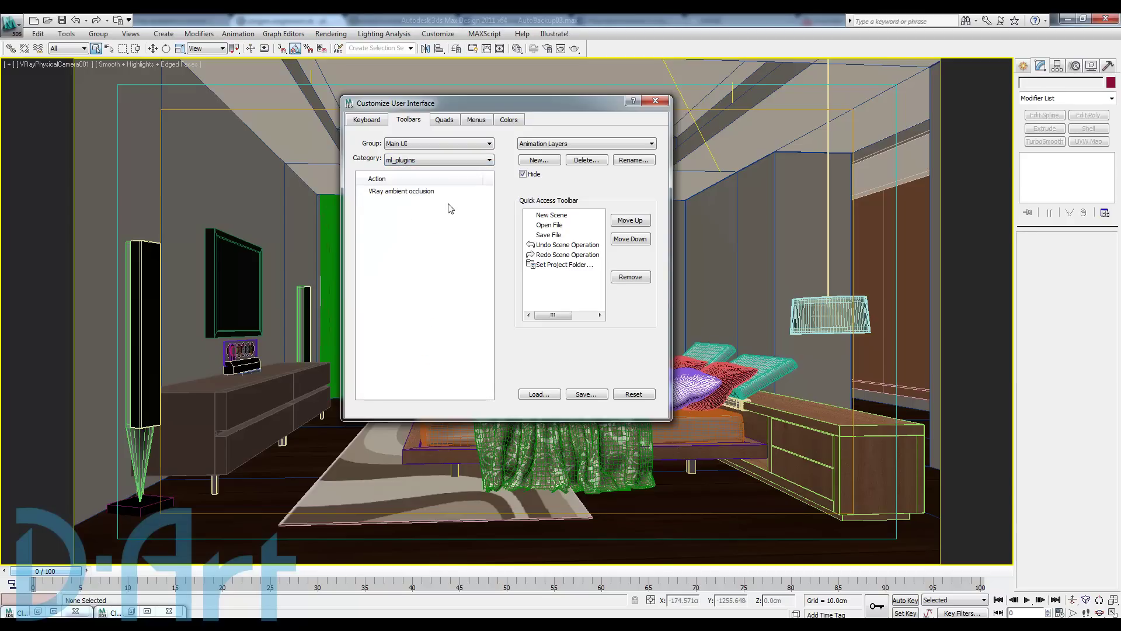
pyautogui.click(380, 196)
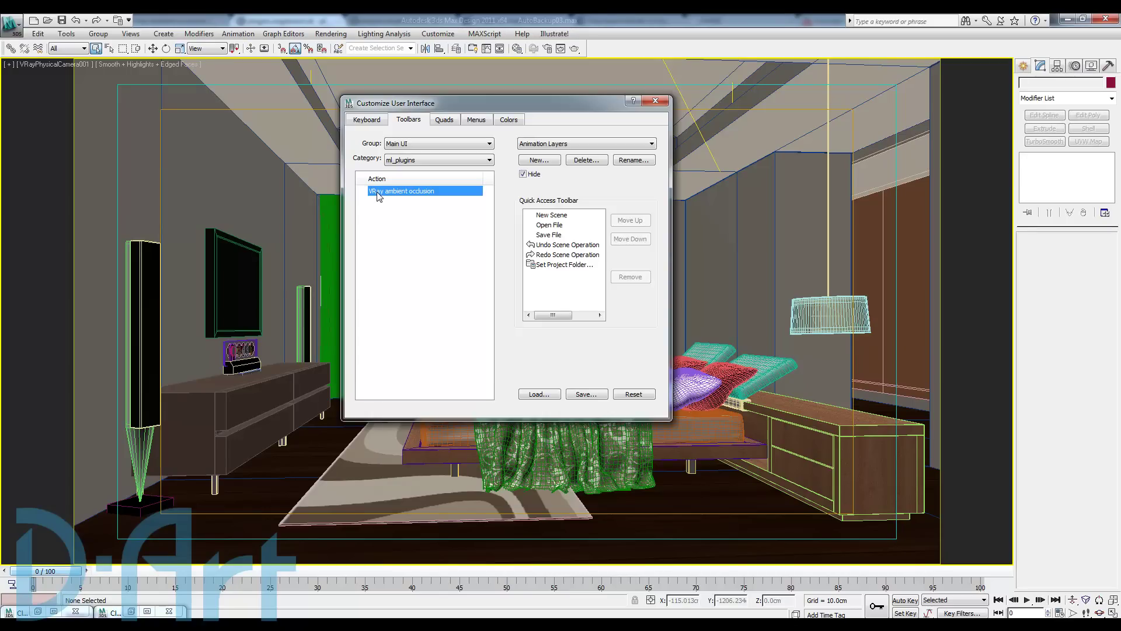
pyautogui.moveTo(375, 196); pyautogui.dragTo(586, 51)
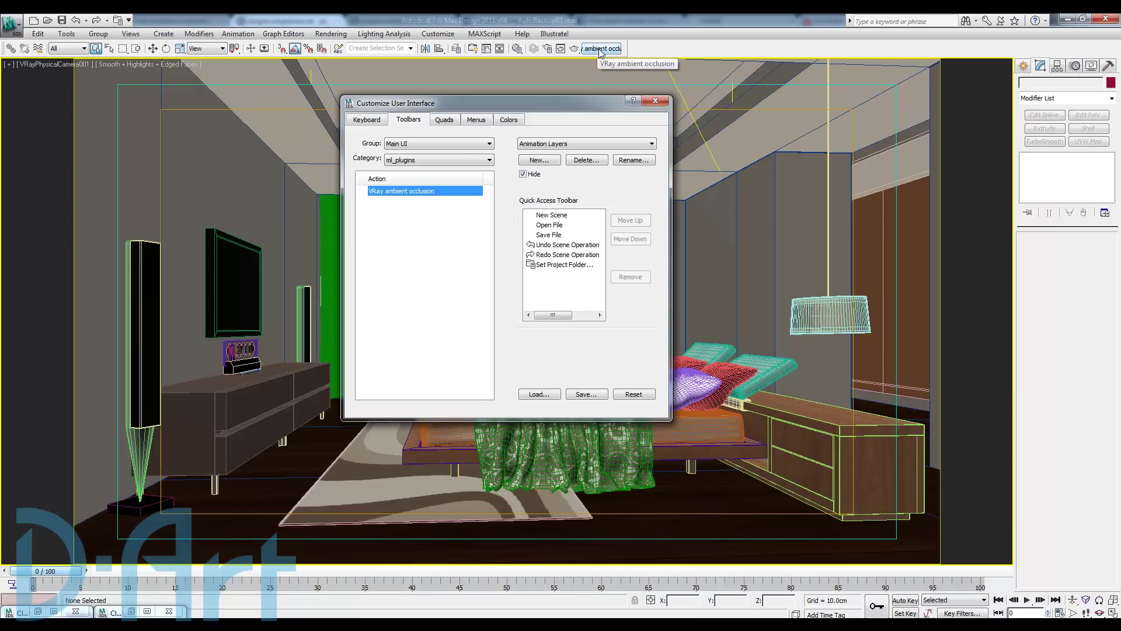
# Launch VRay ambient occlusion and place its settings window clear of the scene's centre, keeping the Dirtmap radius of 100 cm.
pyautogui.click(599, 51)
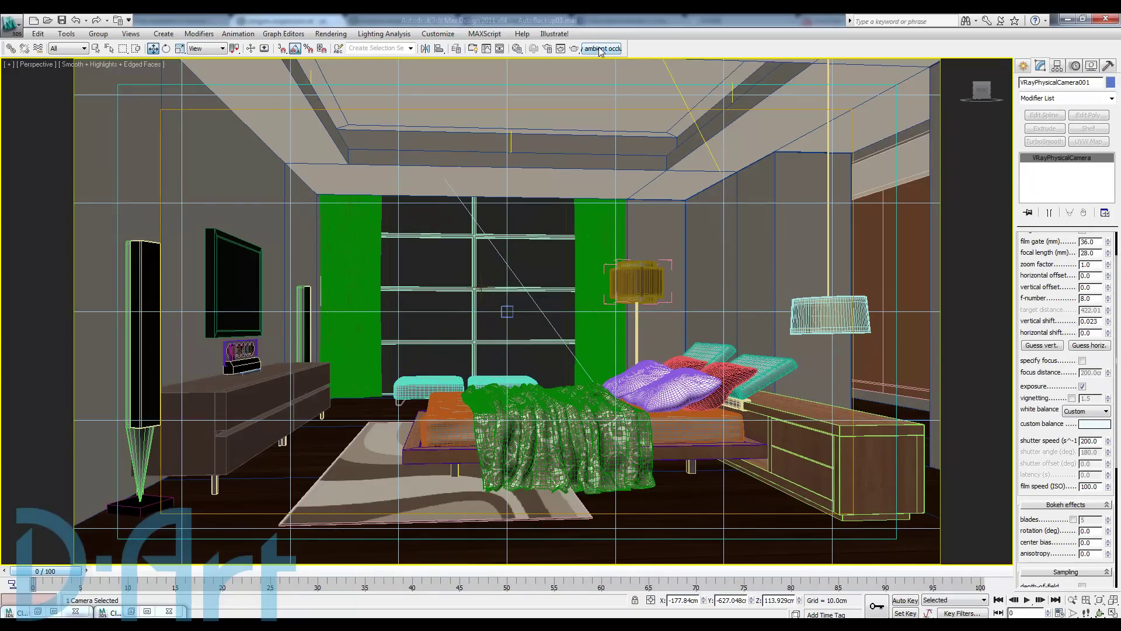
pyautogui.click(600, 50)
pyautogui.moveTo(552, 223); pyautogui.dragTo(809, 104)
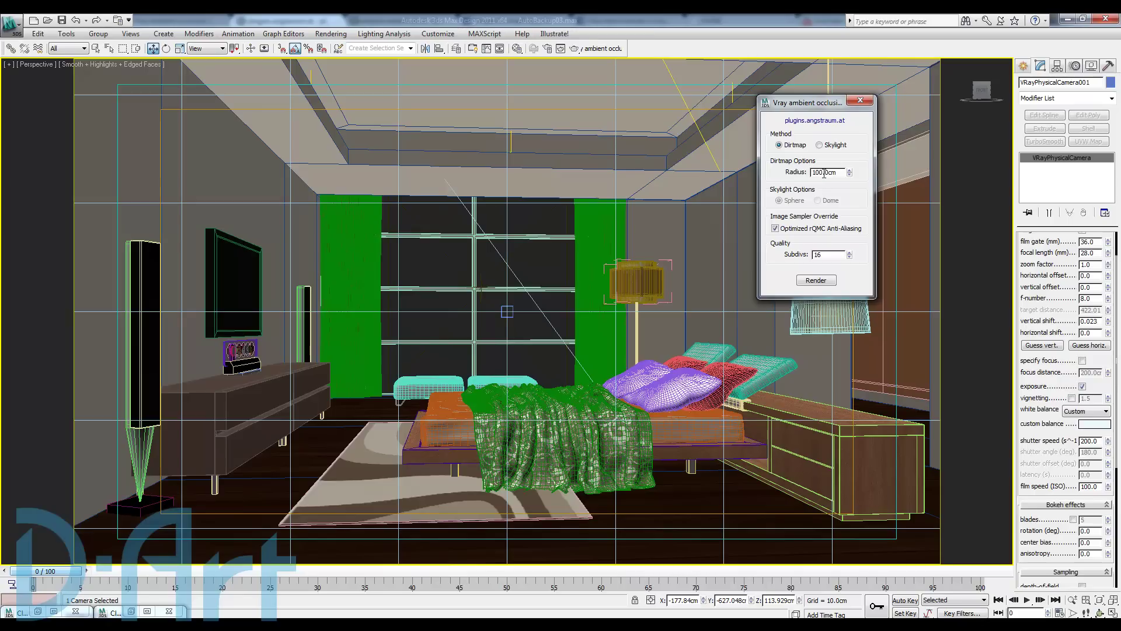
pyautogui.moveTo(839, 173); pyautogui.dragTo(771, 177)
pyautogui.rightClick(648, 226)
pyautogui.press('Escape')
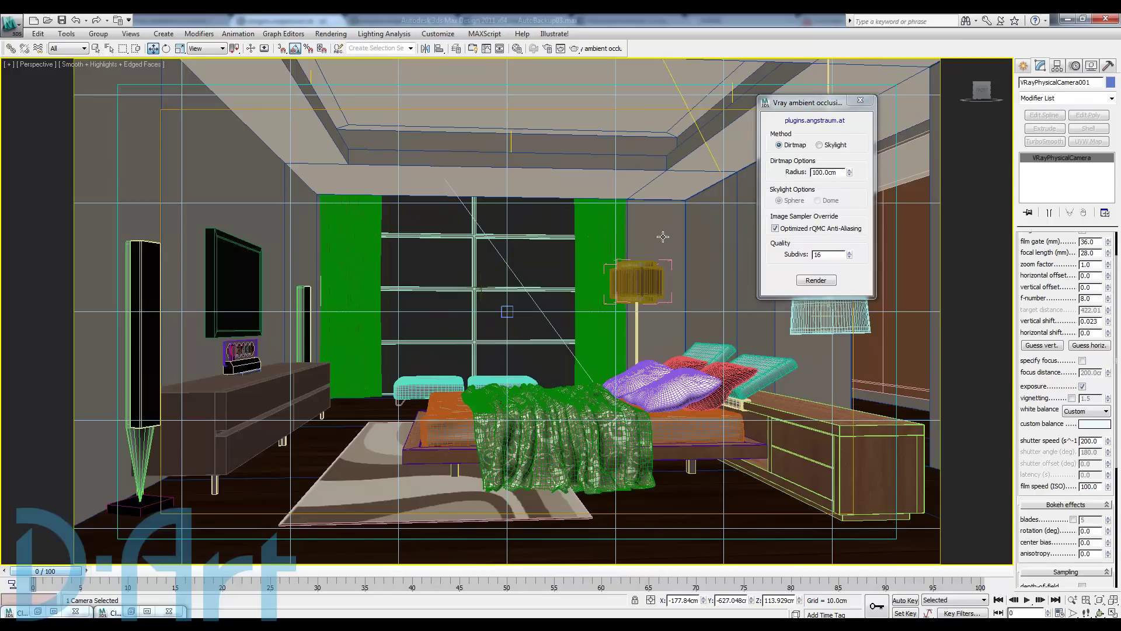
# Try to render the ambient occlusion pass from the VRayPhysicalCamera001 view.
pyautogui.press('c')
pyautogui.click(795, 282)
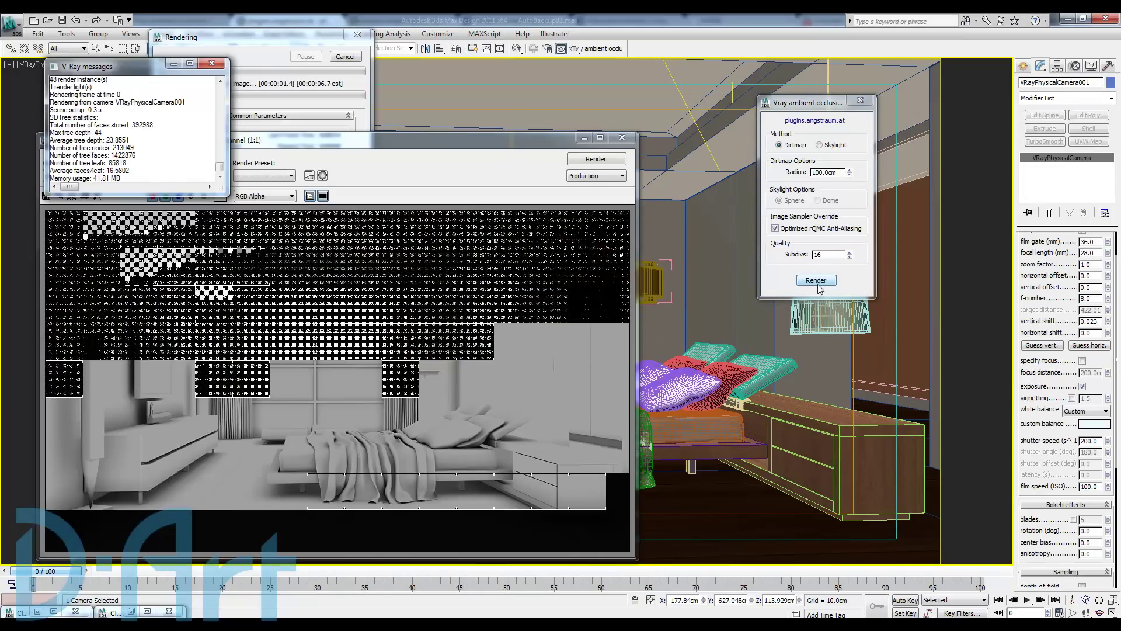
pyautogui.moveTo(541, 138); pyautogui.dragTo(633, 94)
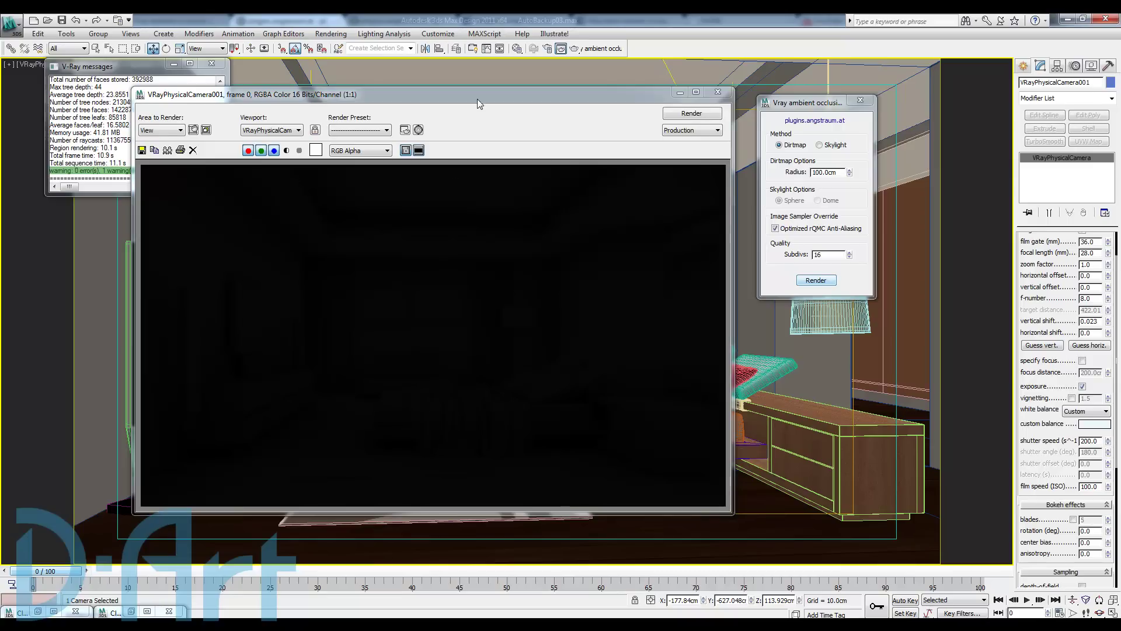
pyautogui.moveTo(478, 100); pyautogui.dragTo(437, 128)
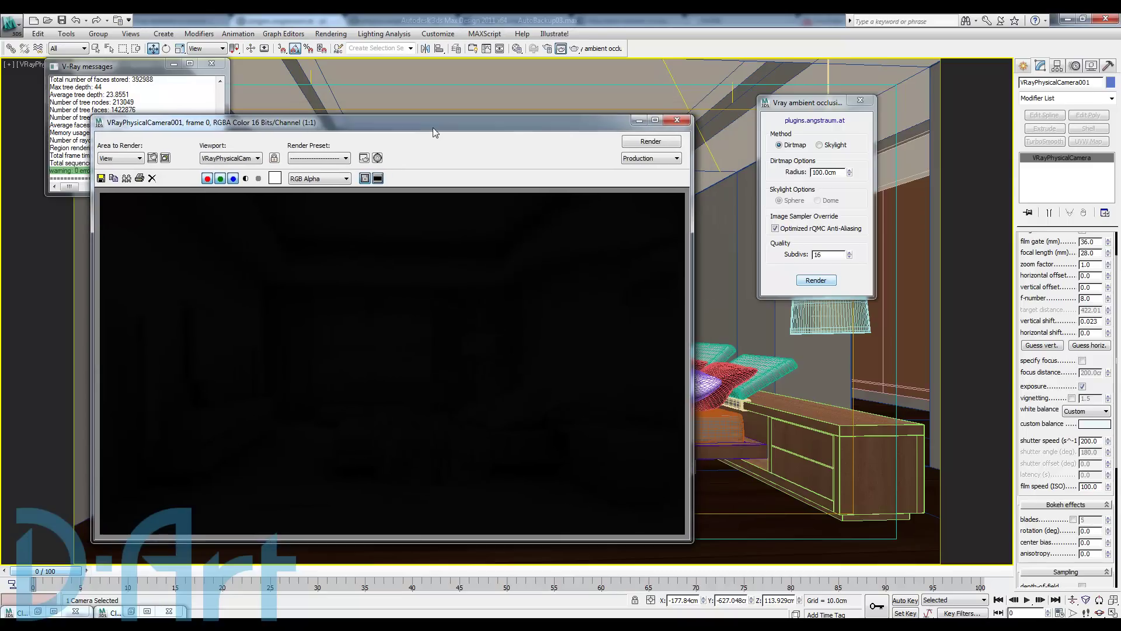
pyautogui.click(211, 63)
pyautogui.moveTo(309, 128); pyautogui.dragTo(321, 226)
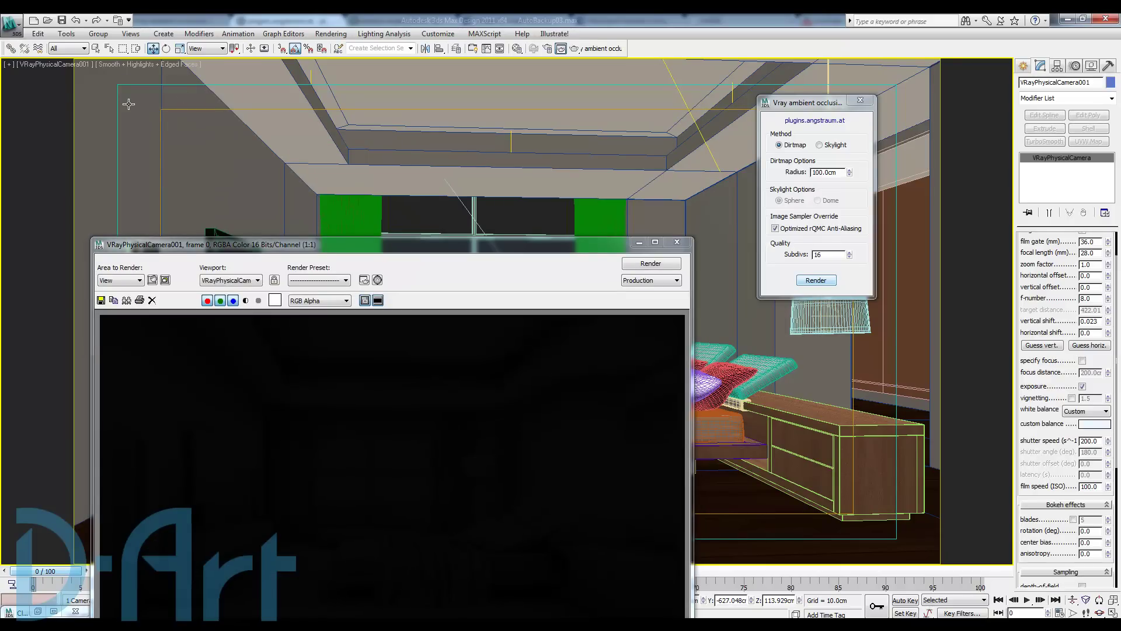
# Render a partial ambient occlusion pass from the Perspective view with the 100 cm Dirtmap radius.
pyautogui.press('p')
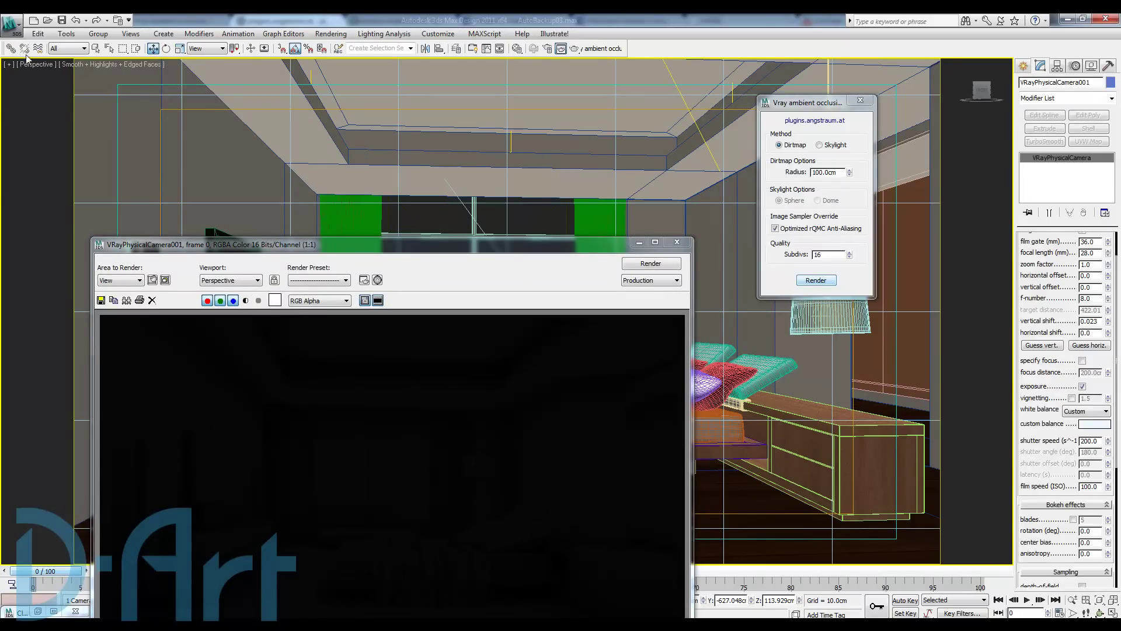
pyautogui.moveTo(247, 243); pyautogui.dragTo(254, 90)
pyautogui.click(810, 281)
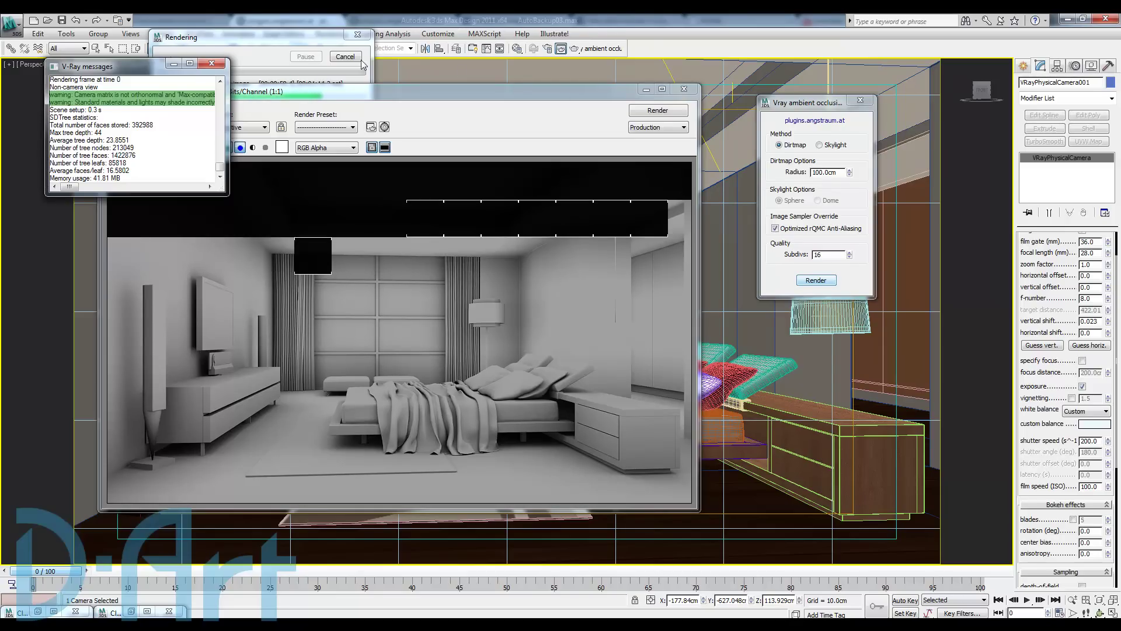
pyautogui.press('Escape')
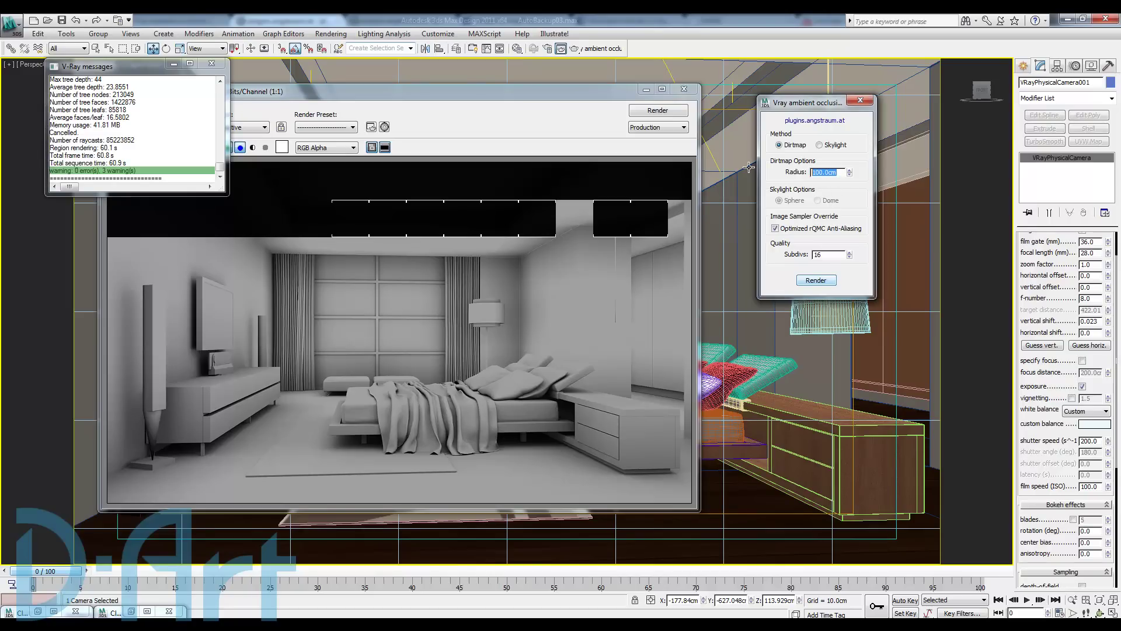
# Set the Dirtmap radius to 20 cm and render a partial test pass.
pyautogui.write('20')
pyautogui.press('Return')
pyautogui.click(812, 281)
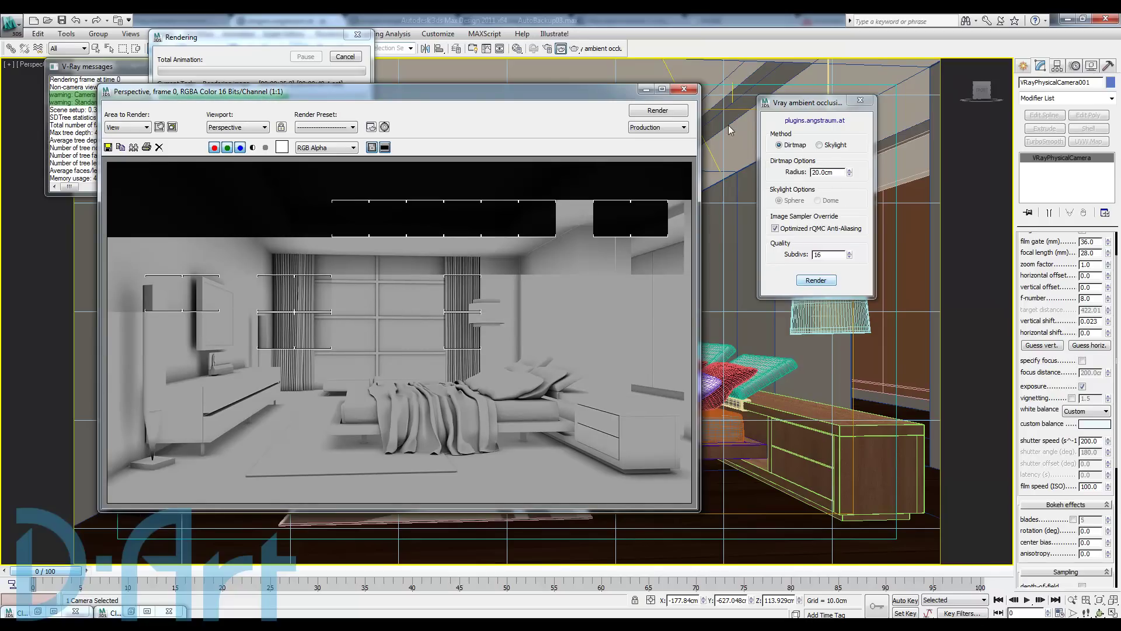
pyautogui.press('Escape')
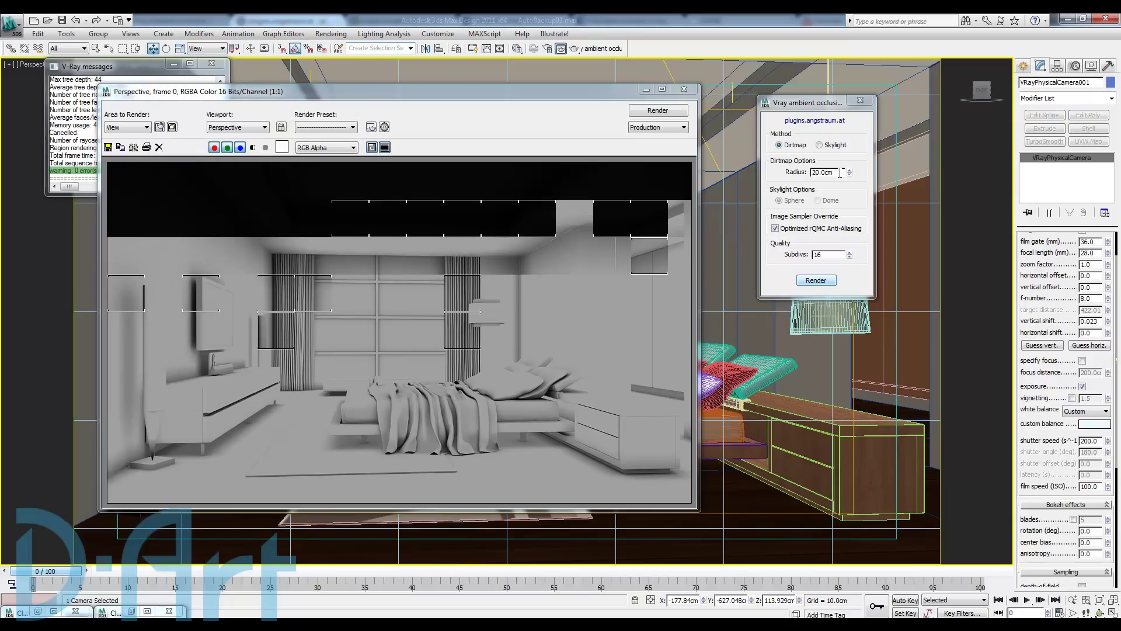
# Set the Dirtmap radius to 50 cm and render the ambient occlusion pass.
pyautogui.doubleClick(841, 173)
pyautogui.write('50')
pyautogui.press('Return')
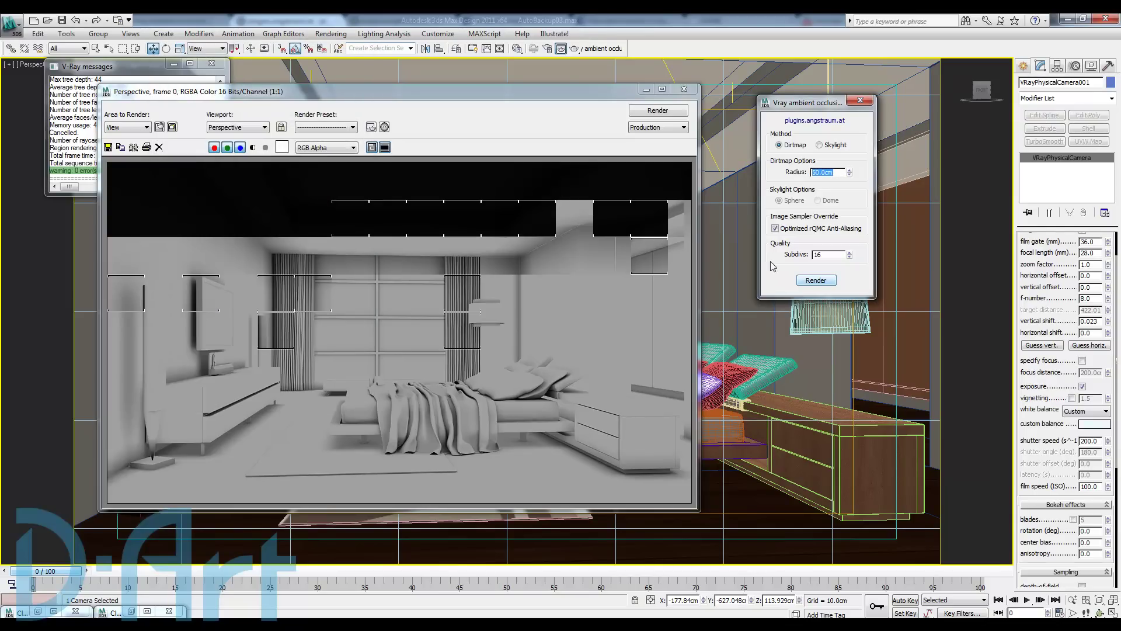
pyautogui.click(809, 282)
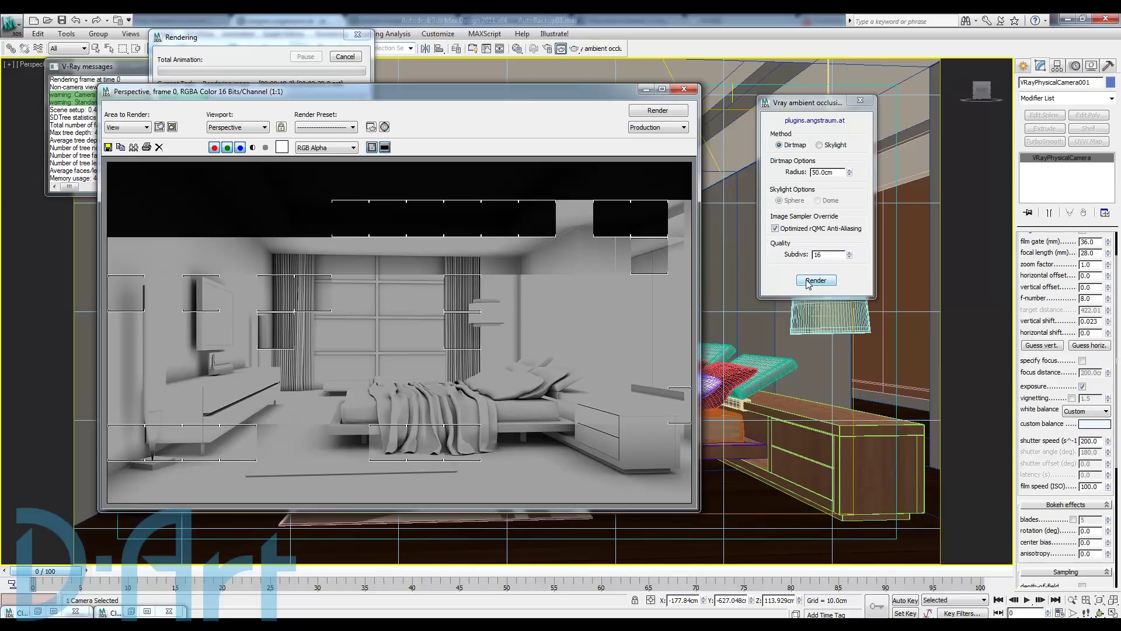
# Cancel the running ambient occlusion render and set the quality subdivs to 50.
pyautogui.scroll(3, 366, 451)
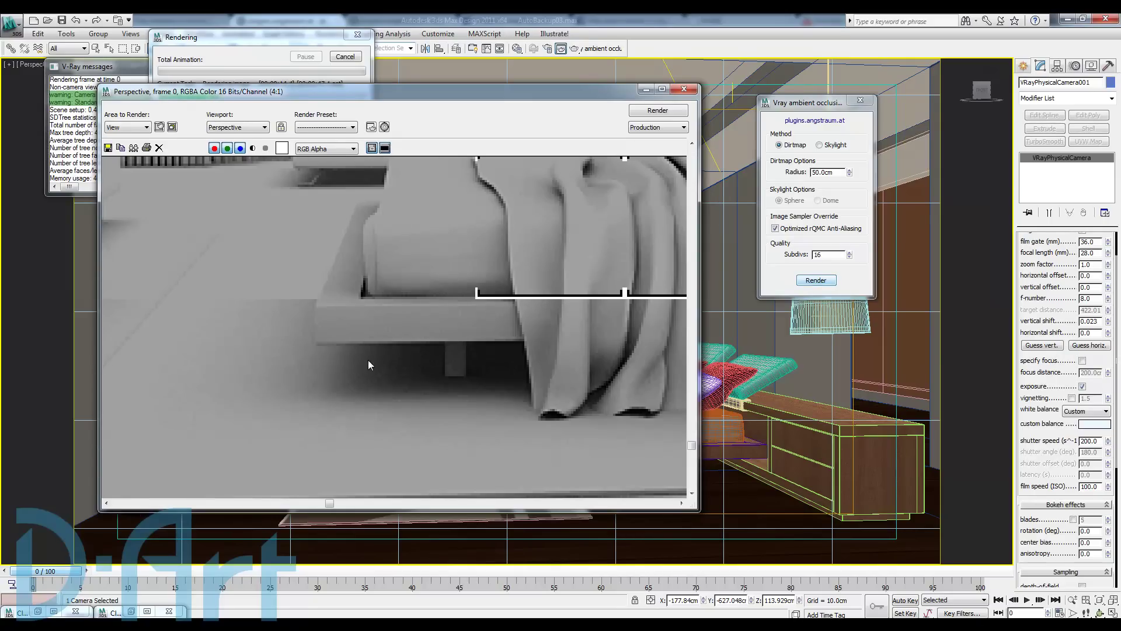
pyautogui.scroll(-2, 331, 367)
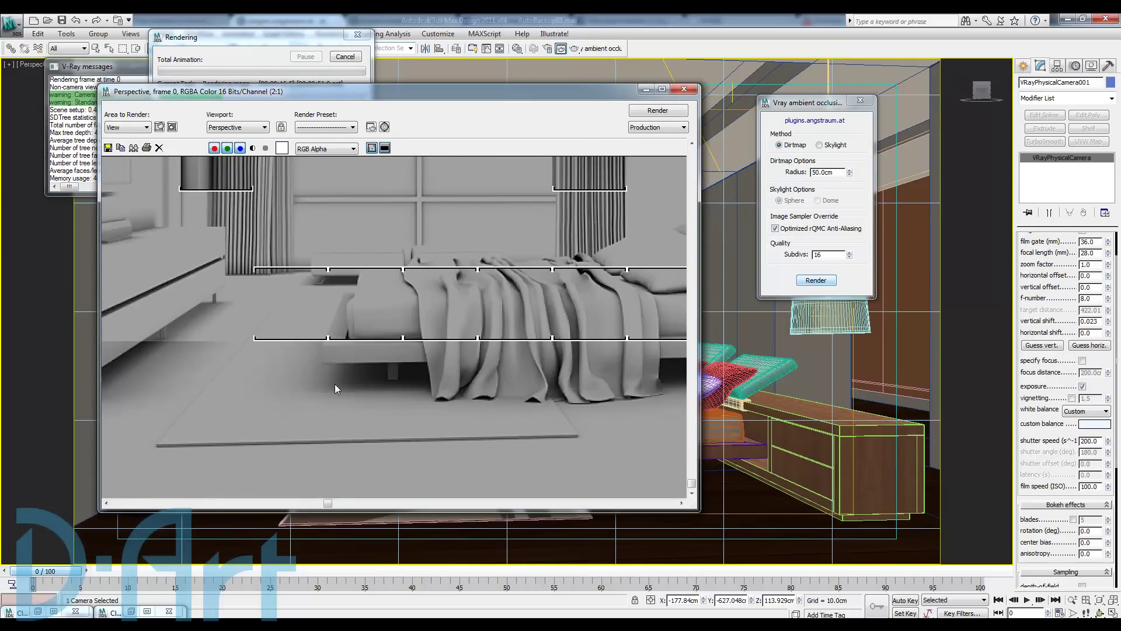
pyautogui.scroll(-1, 439, 383)
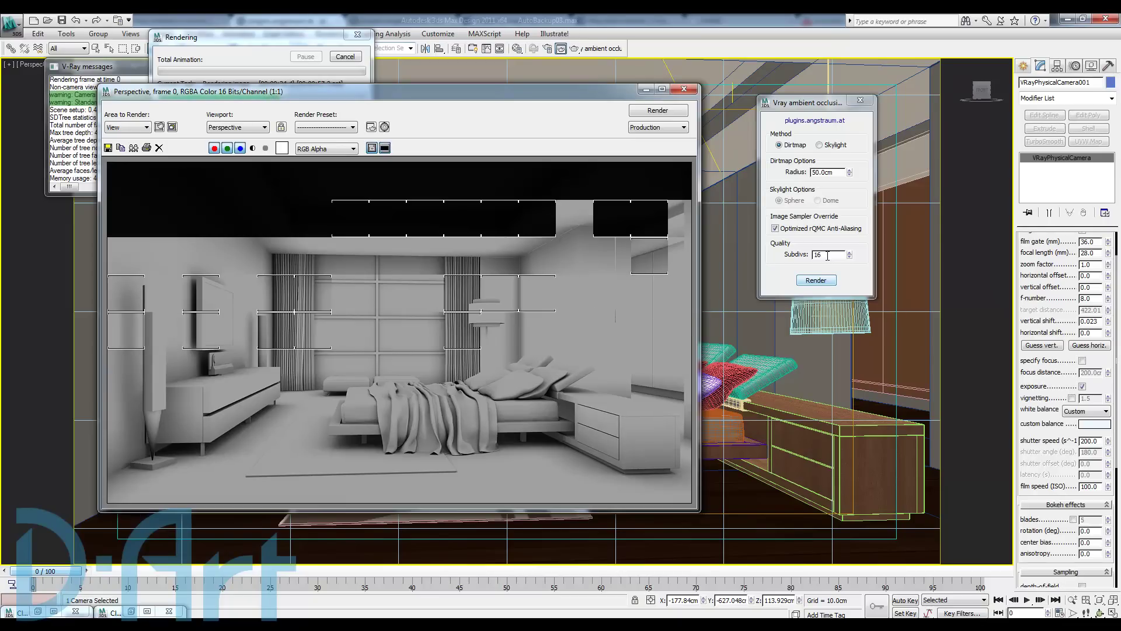
pyautogui.click(346, 56)
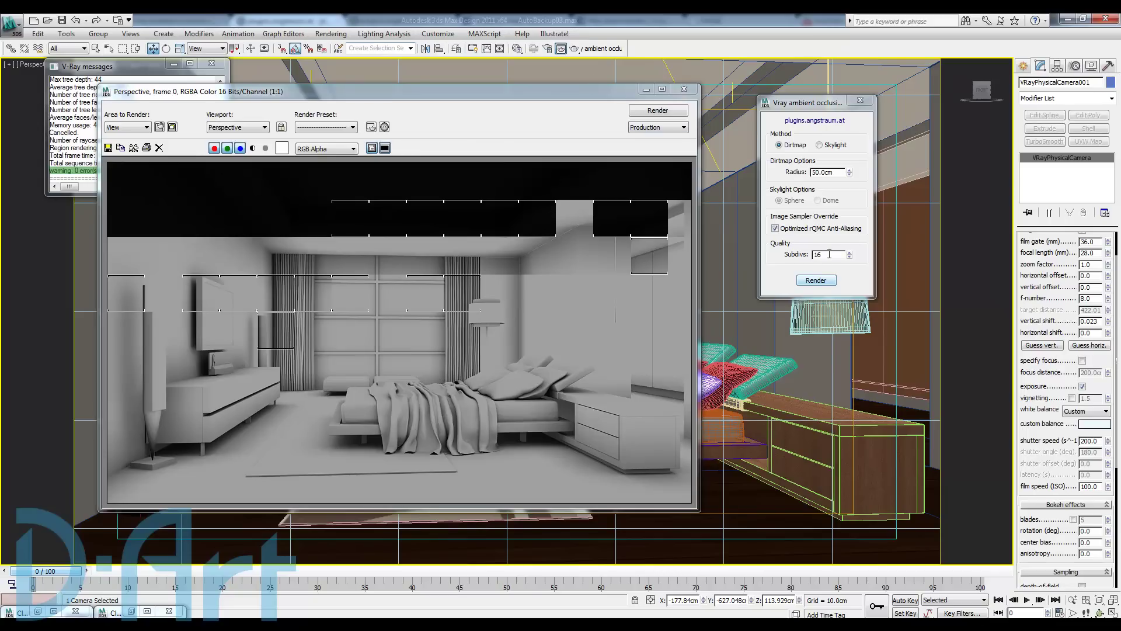
pyautogui.doubleClick(830, 254)
pyautogui.write('50')
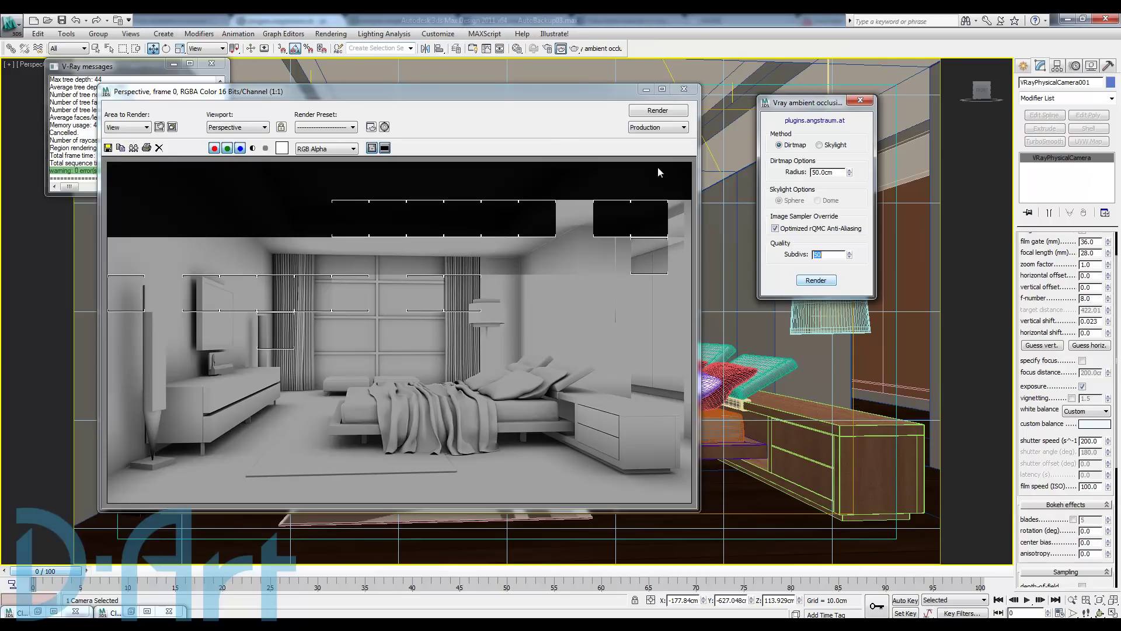
# Turn off Lights in the V-Ray global switches and render the ambient occlusion pass with the script.
pyautogui.click(548, 50)
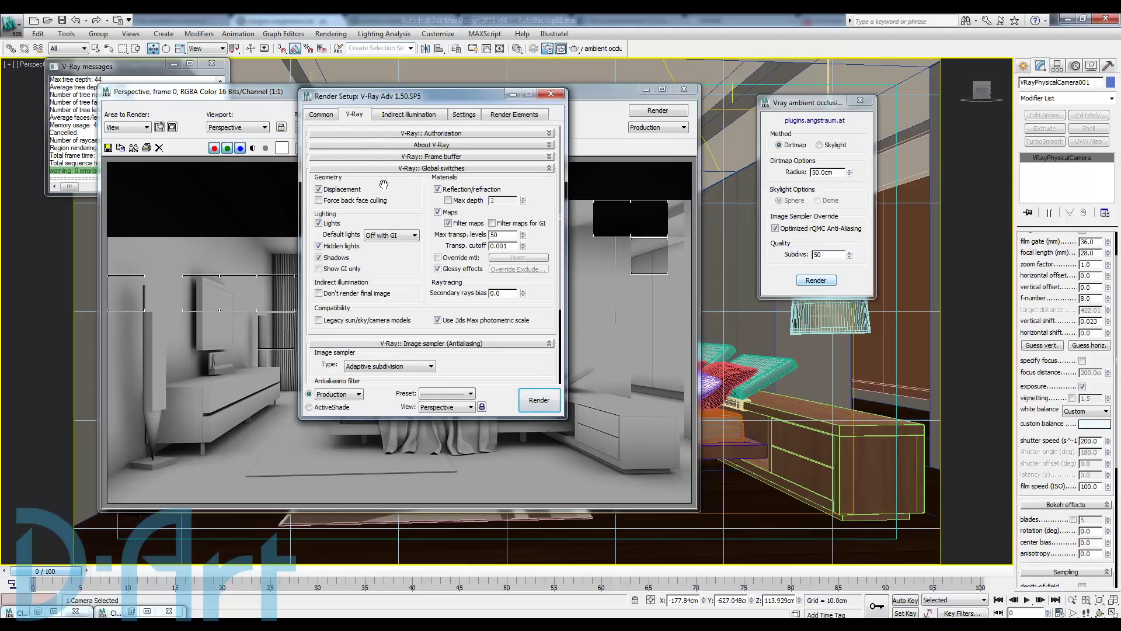
pyautogui.click(318, 223)
pyautogui.click(549, 94)
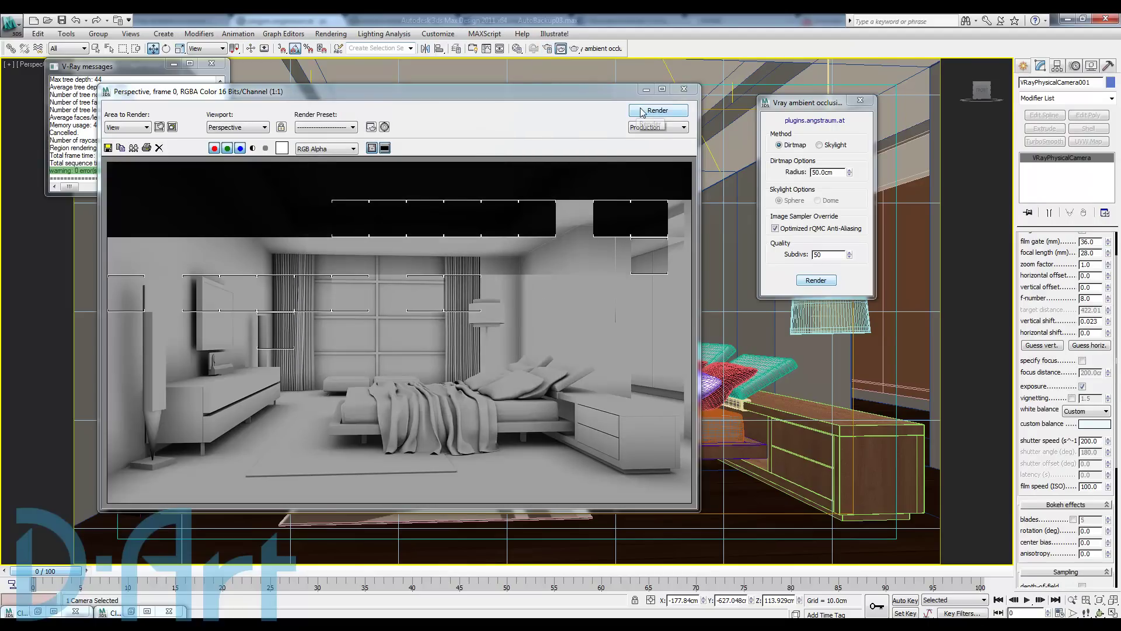
pyautogui.click(815, 280)
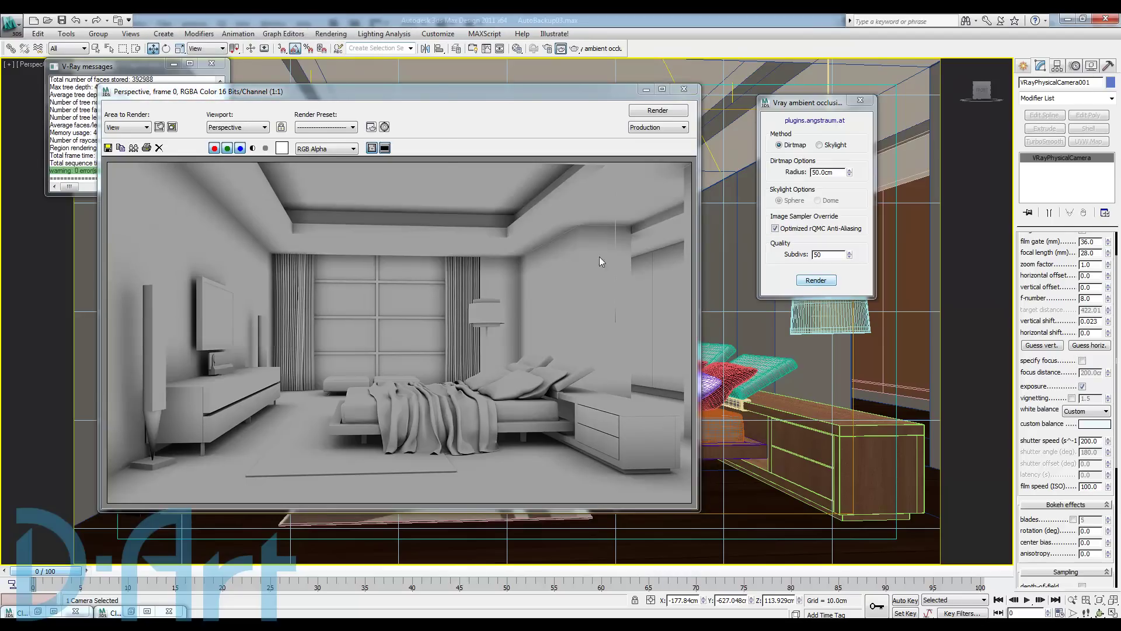
# Save the rendered ambient occlusion pass as a Targa image named 222 in the test folder.
pyautogui.click(108, 148)
pyautogui.click(204, 267)
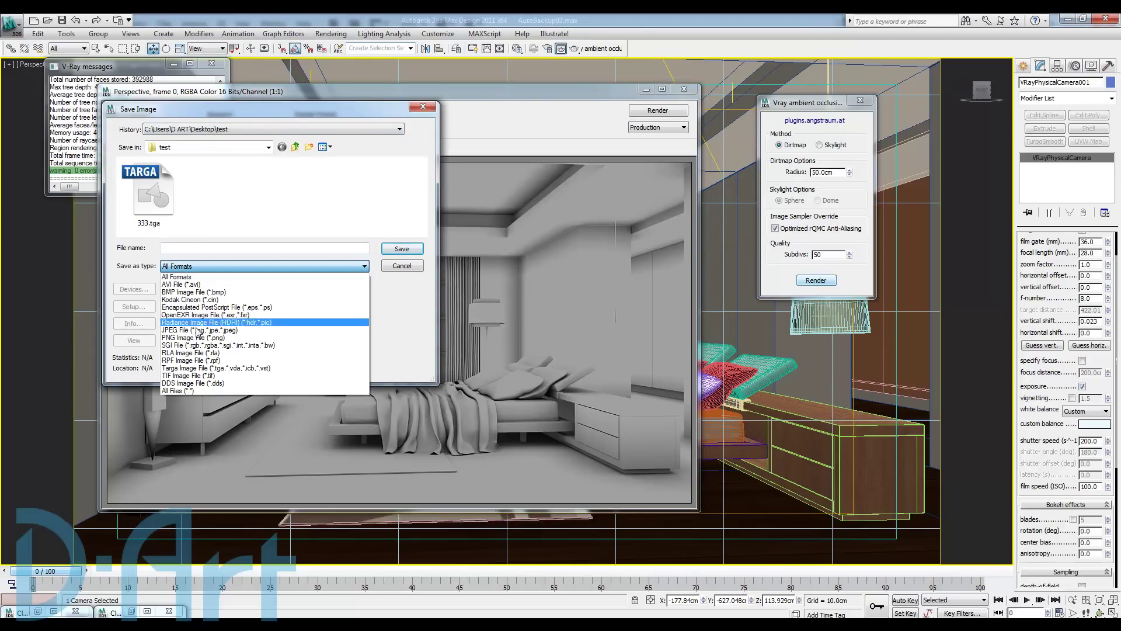
pyautogui.click(192, 368)
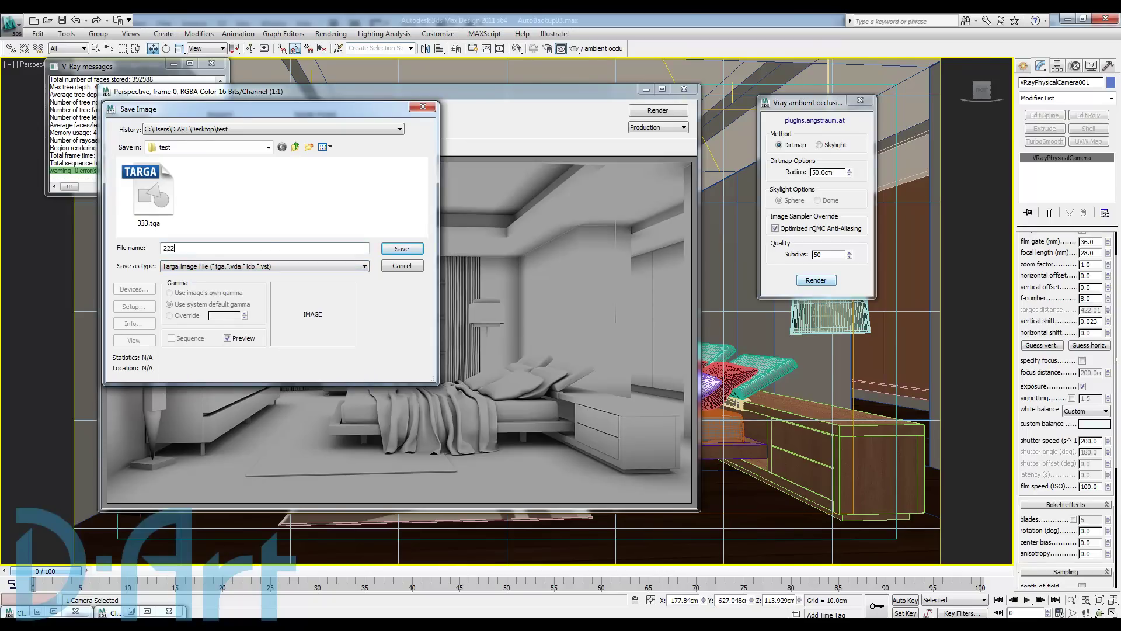
pyautogui.press('Return')
pyautogui.press('Return')
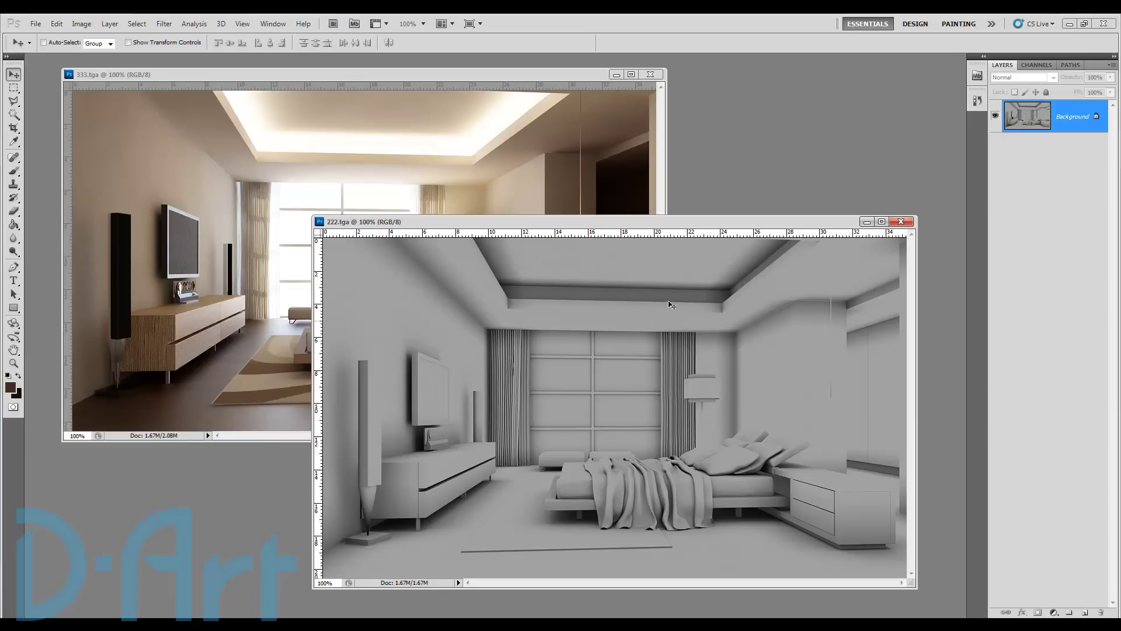
# Switch to Photoshop and arrange the 222.tga and 333.tga image windows so they can be worked on together.
pyautogui.moveTo(595, 224); pyautogui.dragTo(674, 253)
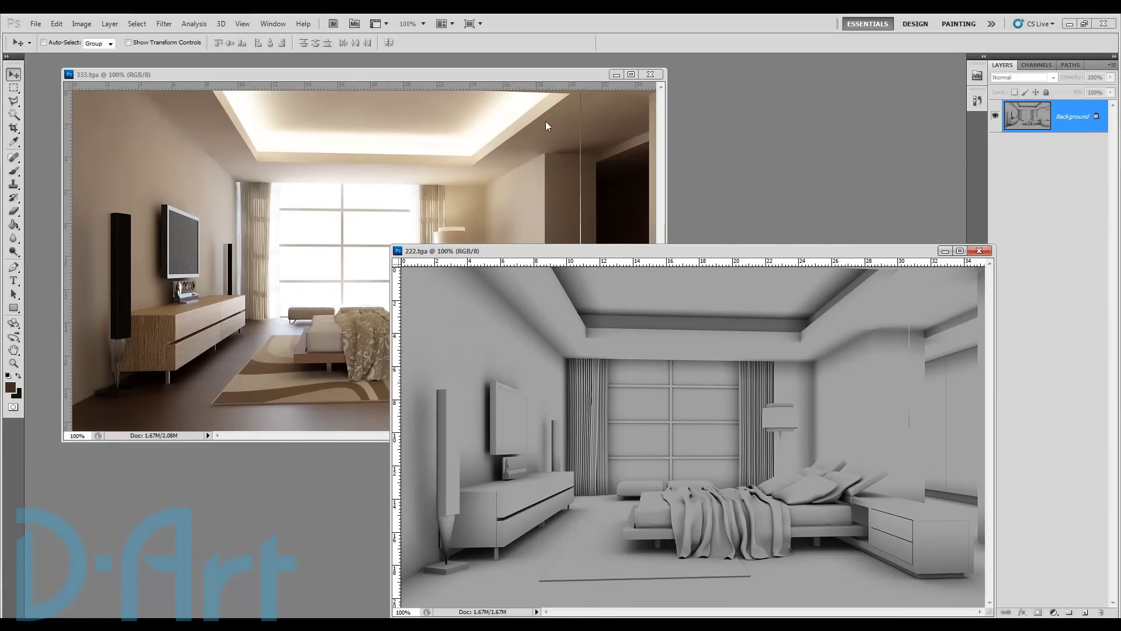
pyautogui.click(533, 85)
pyautogui.moveTo(553, 76); pyautogui.dragTo(521, 67)
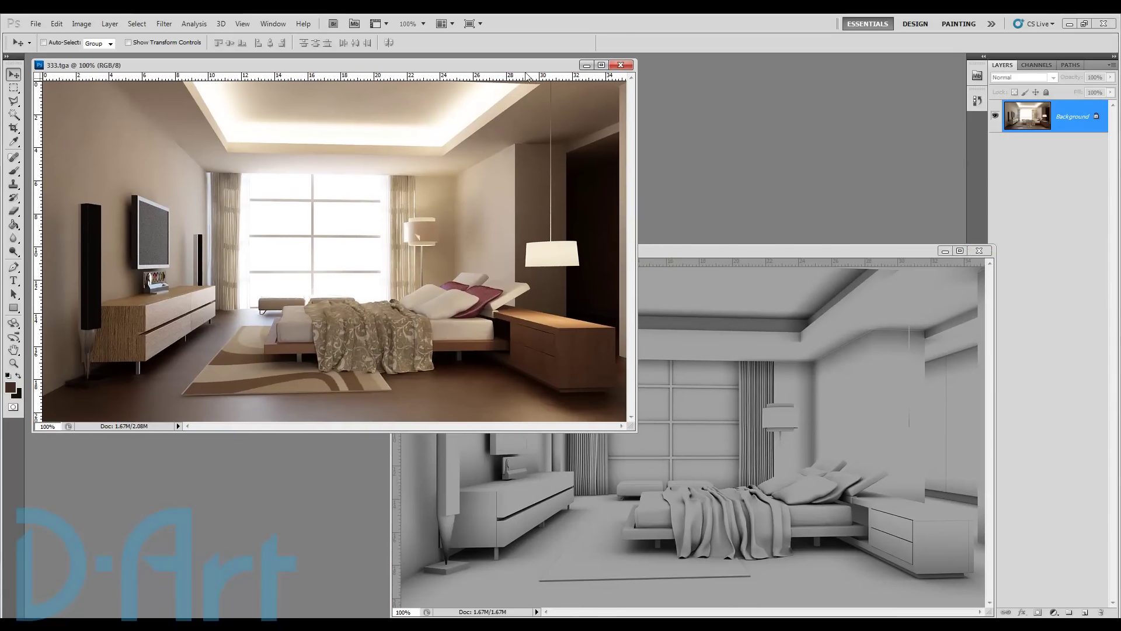
pyautogui.moveTo(689, 251); pyautogui.dragTo(653, 213)
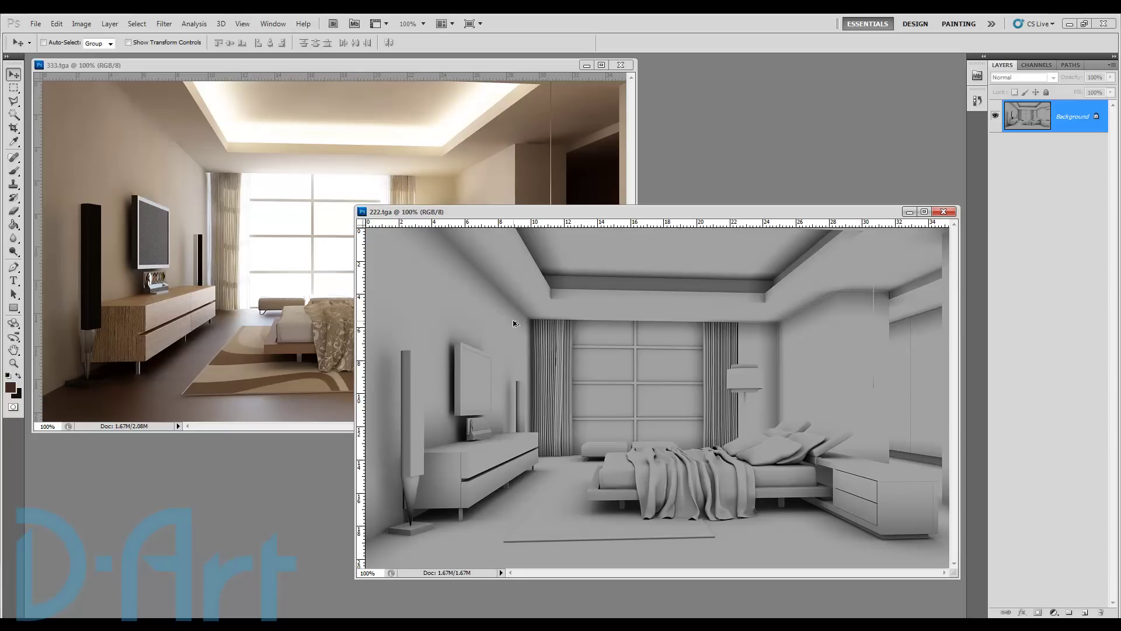
# Copy the ambient occlusion image from 222.tga into 333.tga as a new aligned layer and close 222.tga.
pyautogui.moveTo(504, 341); pyautogui.dragTo(271, 250)
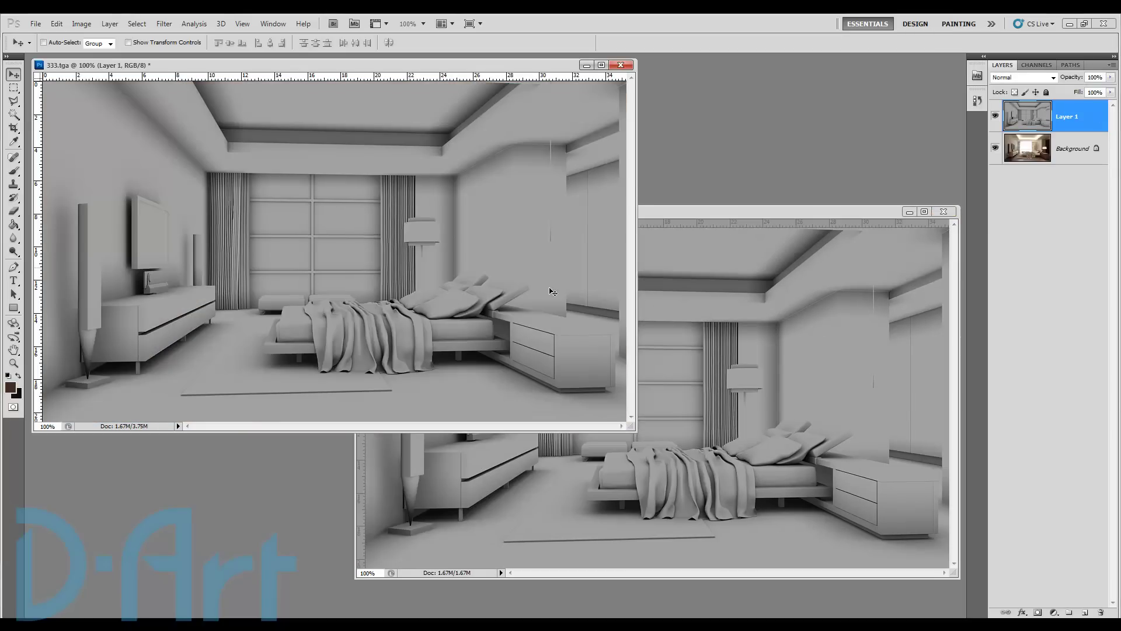
pyautogui.click(943, 211)
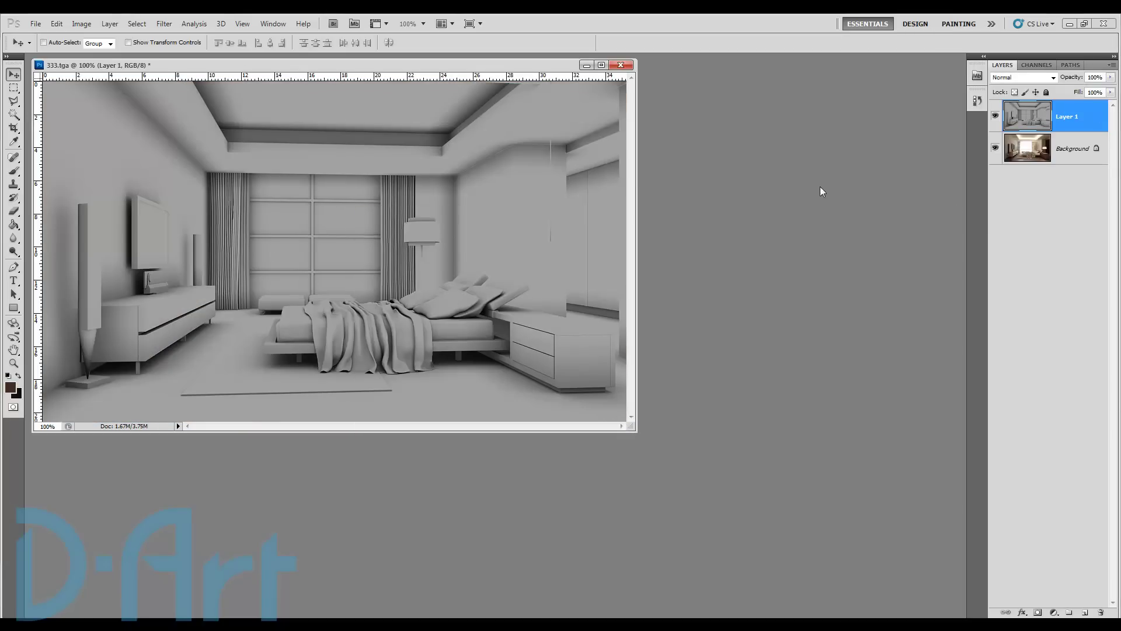
pyautogui.moveTo(431, 67); pyautogui.dragTo(576, 104)
# Toggle the ambient occlusion layer's visibility to check its alignment with the bedroom render.
pyautogui.click(996, 116)
pyautogui.click(996, 116)
pyautogui.click(995, 116)
pyautogui.click(996, 117)
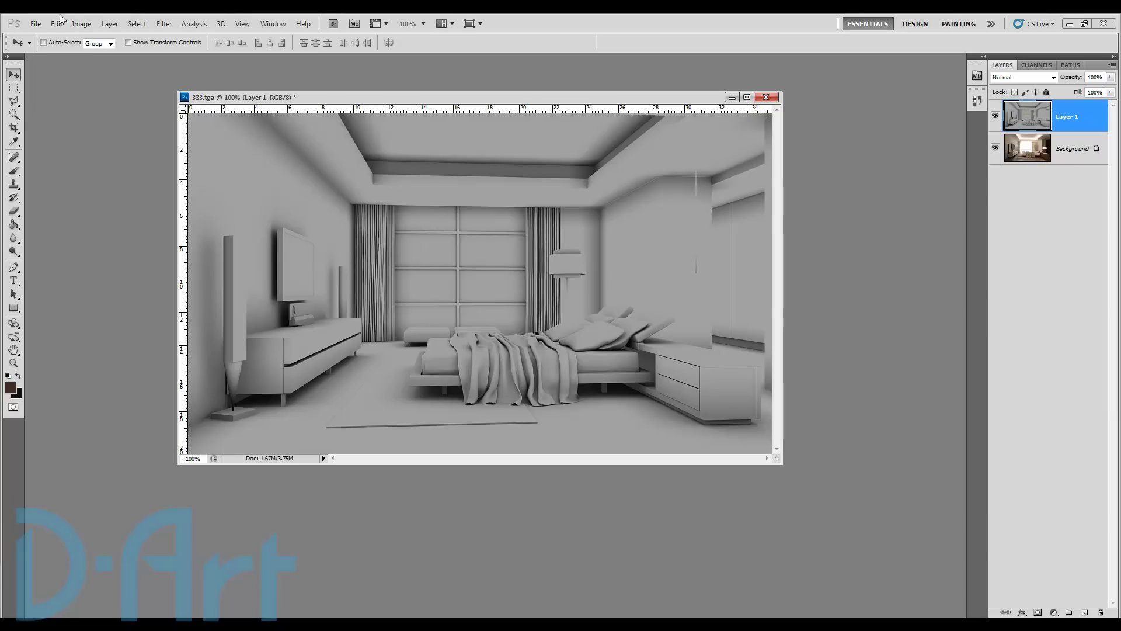
# Brighten the ambient occlusion layer with Curves, using points at about input 88, output 89 and input 172, output 219.
pyautogui.click(82, 24)
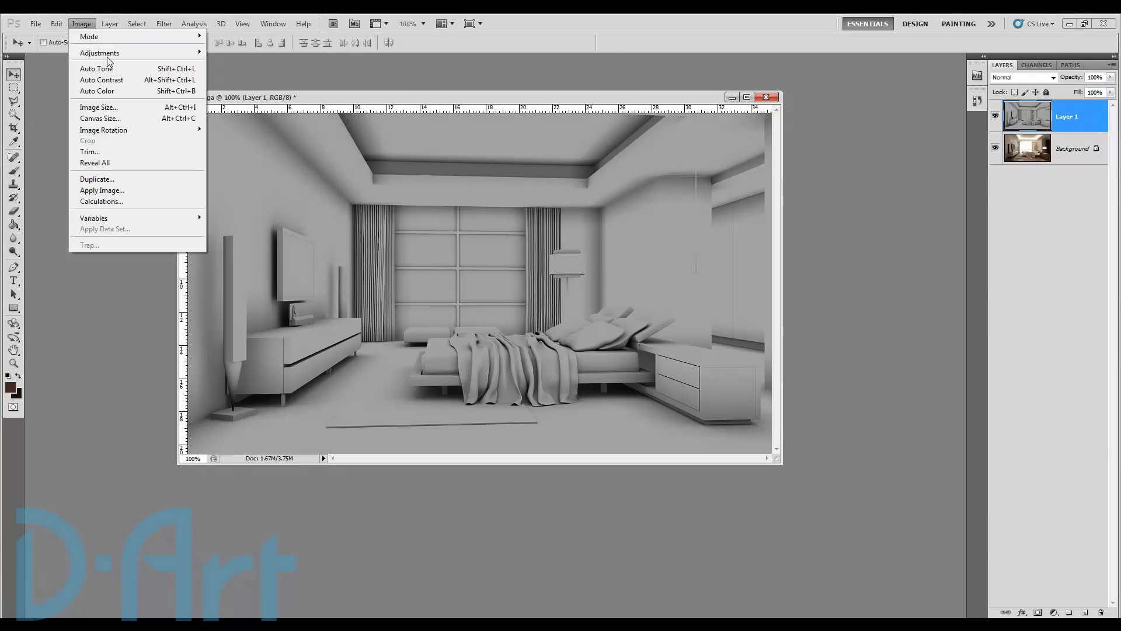
pyautogui.moveTo(108, 54)
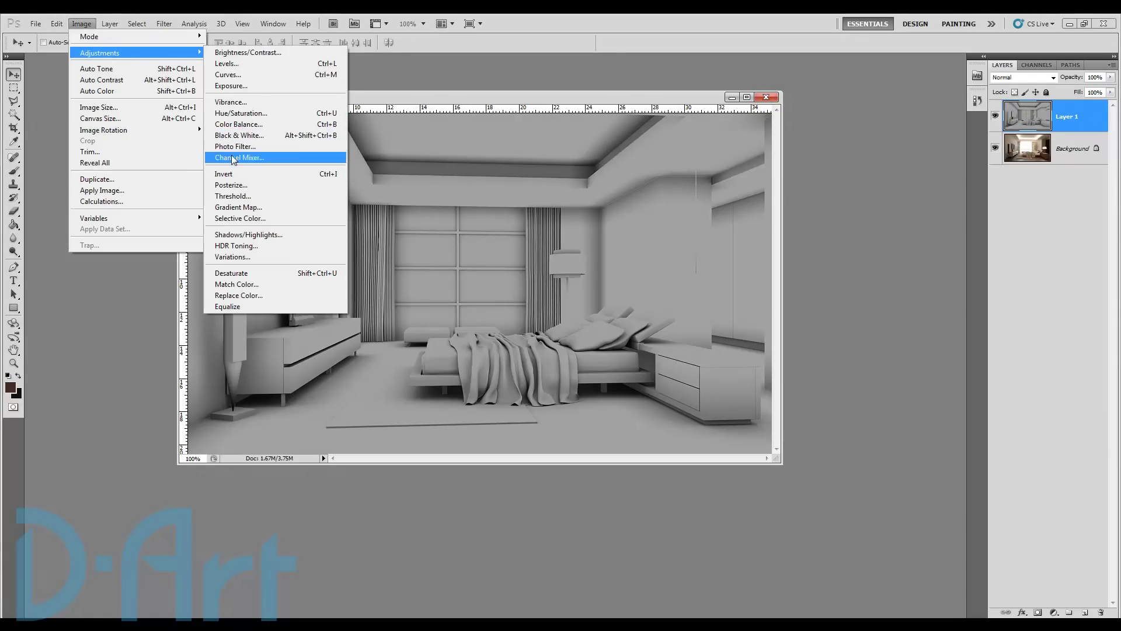
pyautogui.click(228, 74)
pyautogui.moveTo(907, 165); pyautogui.dragTo(907, 148)
pyautogui.moveTo(866, 201); pyautogui.dragTo(857, 214)
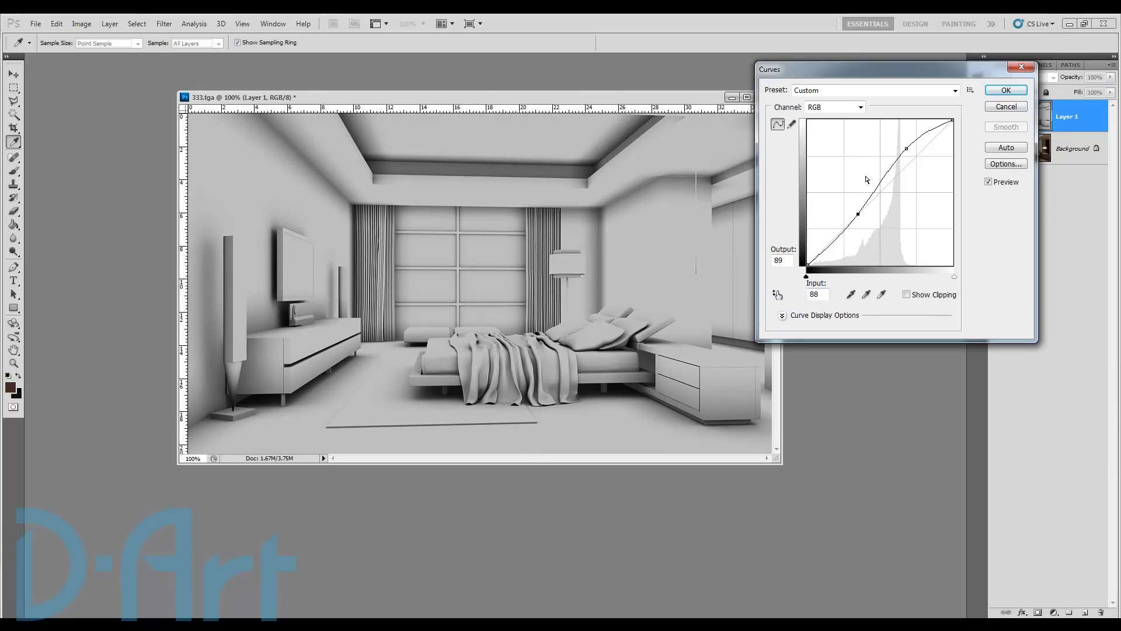
pyautogui.moveTo(908, 151); pyautogui.dragTo(906, 142)
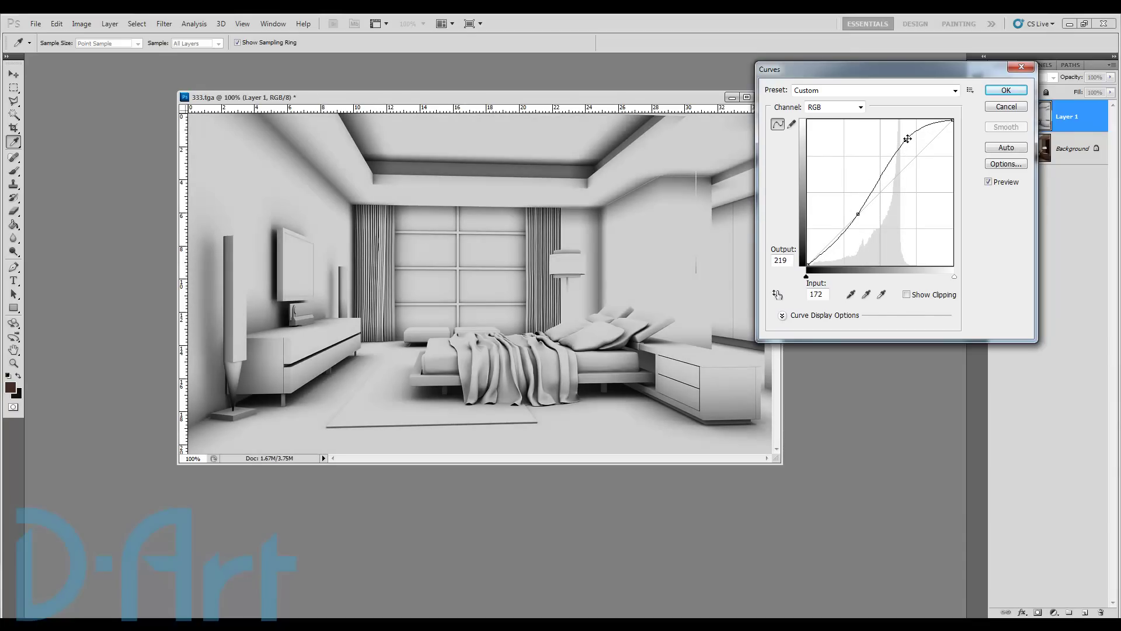
pyautogui.click(999, 91)
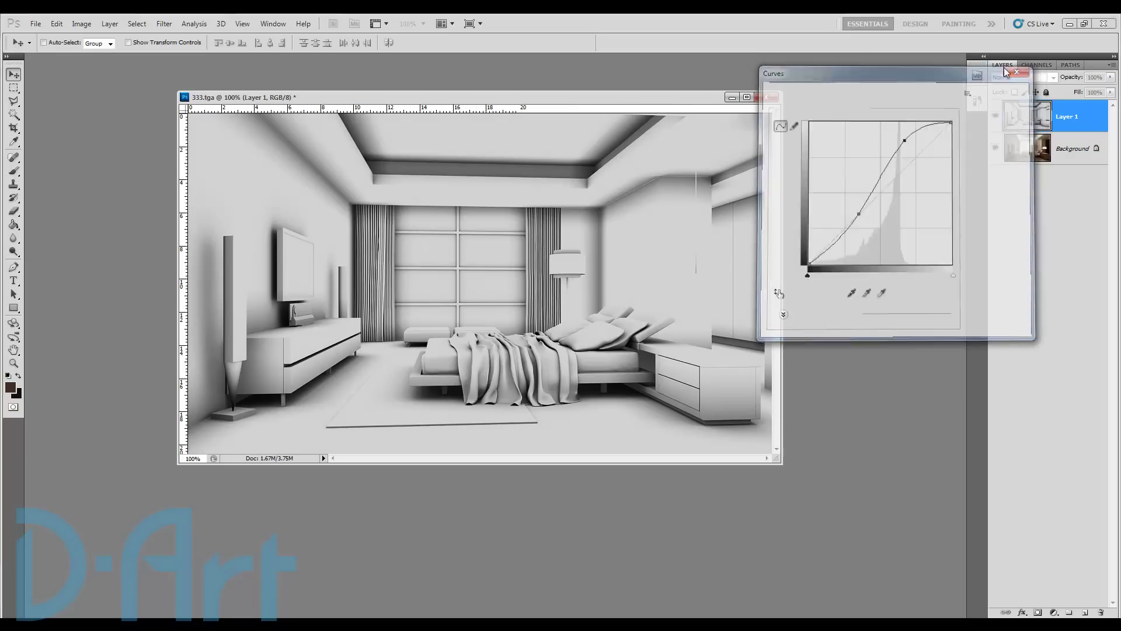
# Try the Lighten, Darken and Multiply blend modes on the ambient occlusion layer and return it to Normal.
pyautogui.click(995, 116)
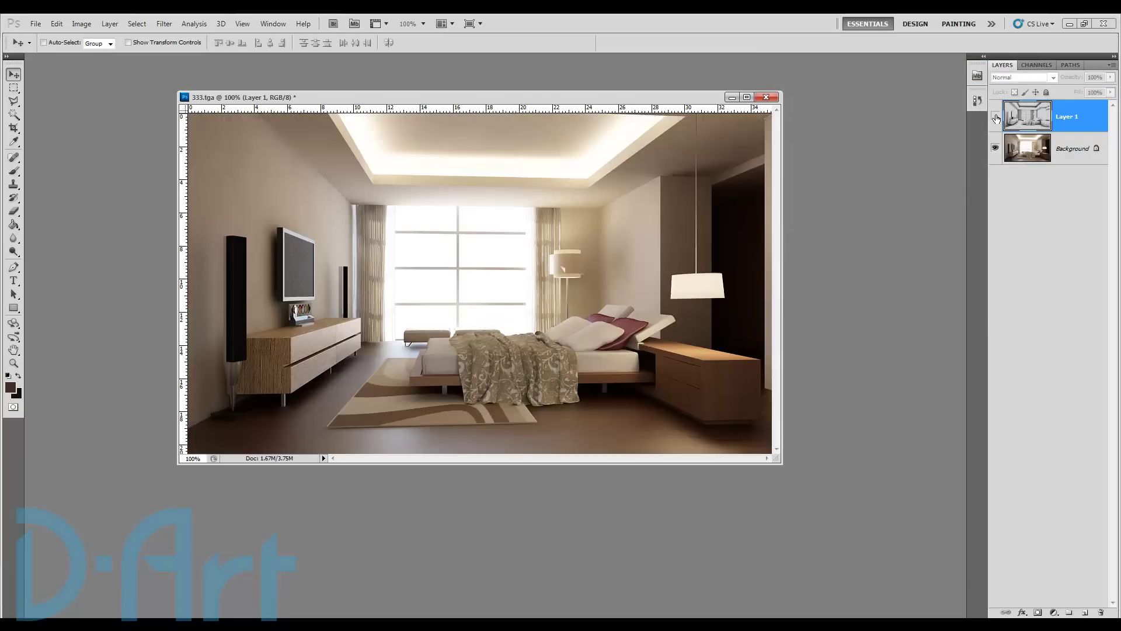
pyautogui.click(995, 116)
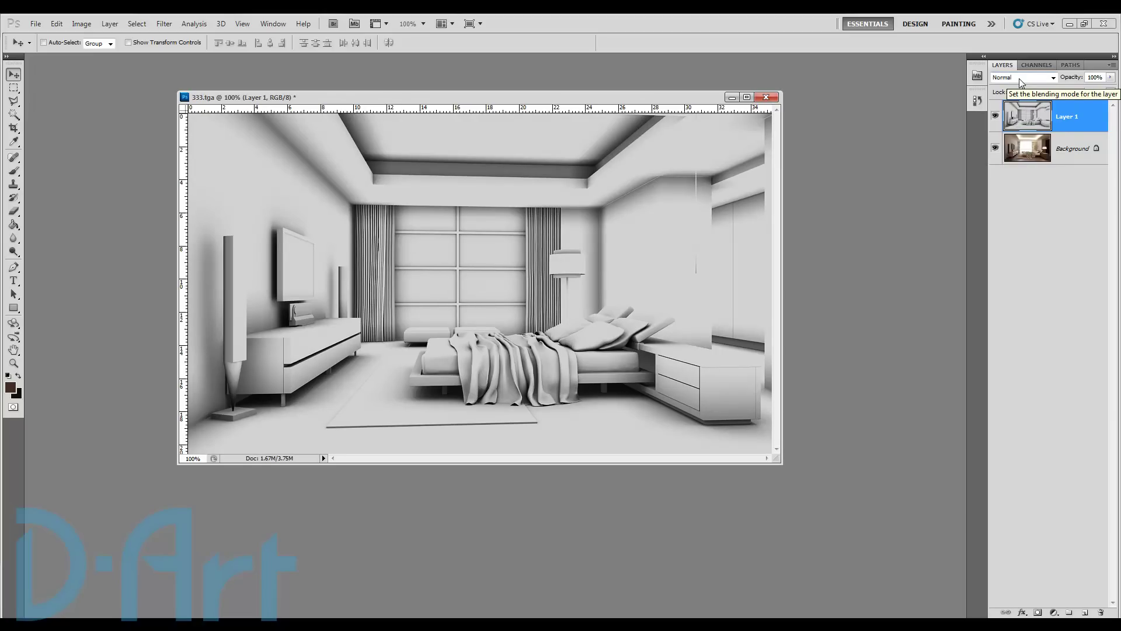
pyautogui.click(1053, 77)
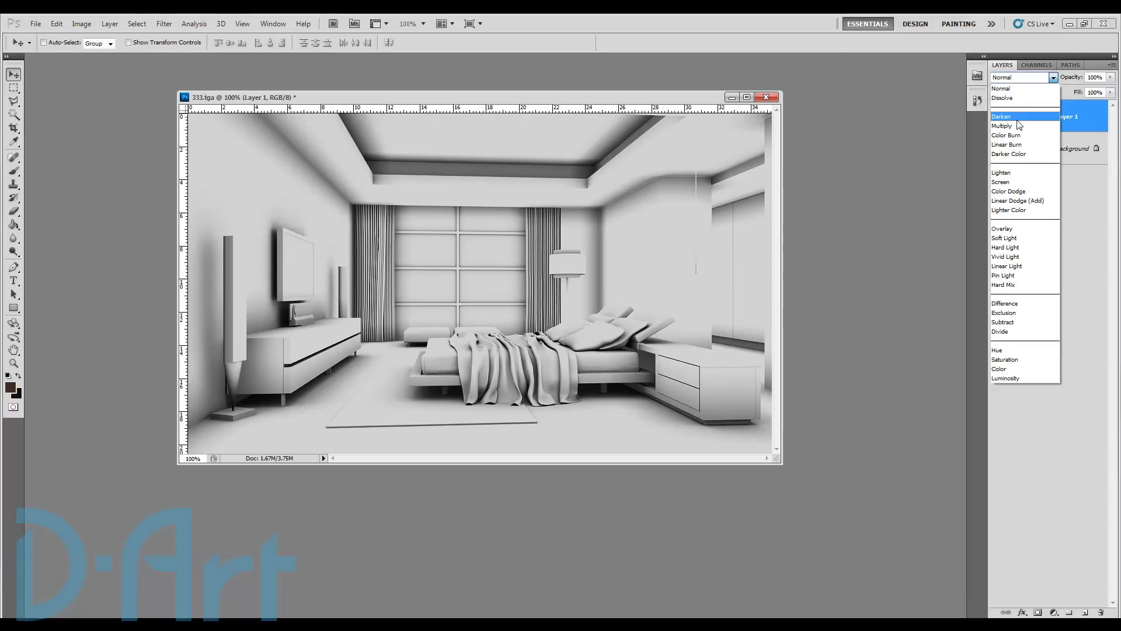
pyautogui.click(1001, 173)
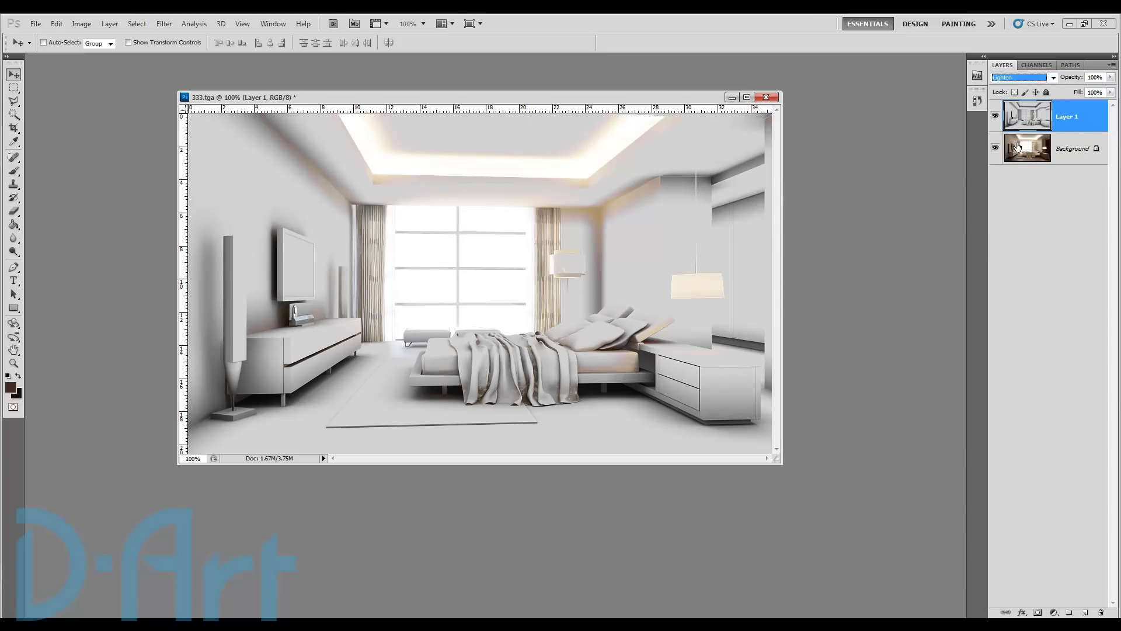
pyautogui.click(1034, 81)
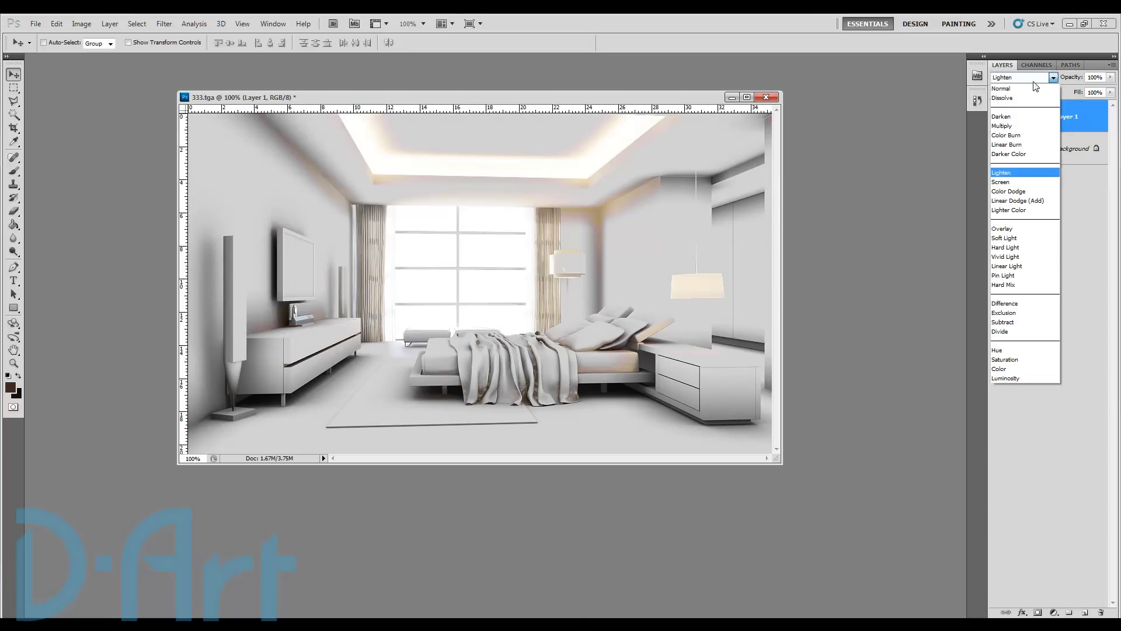
pyautogui.click(1007, 120)
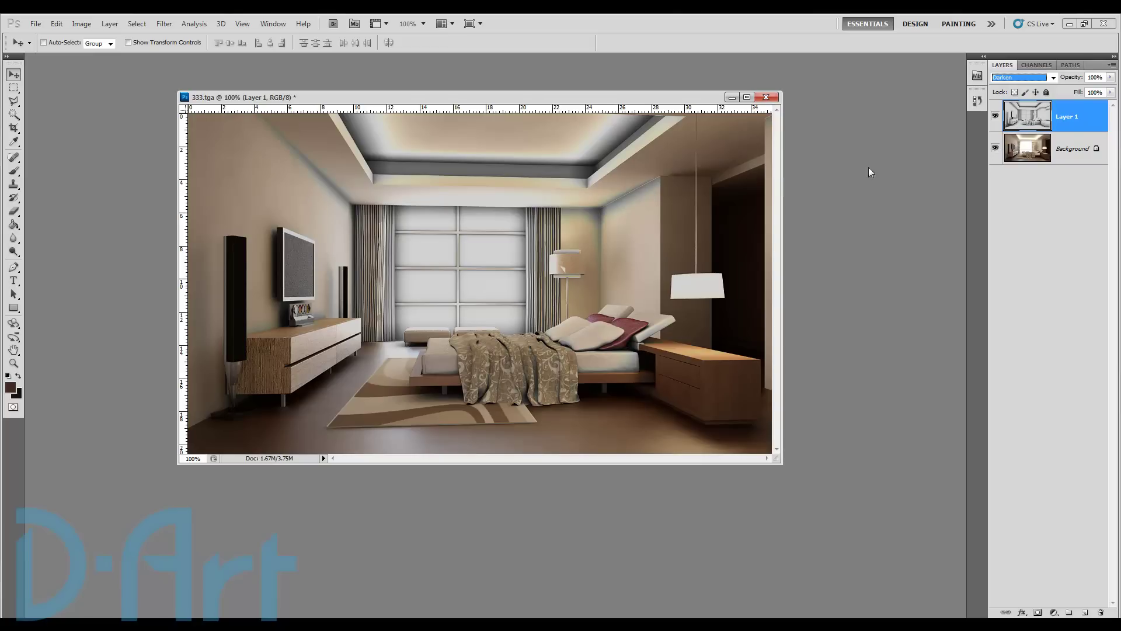
pyautogui.click(1038, 82)
pyautogui.click(1025, 127)
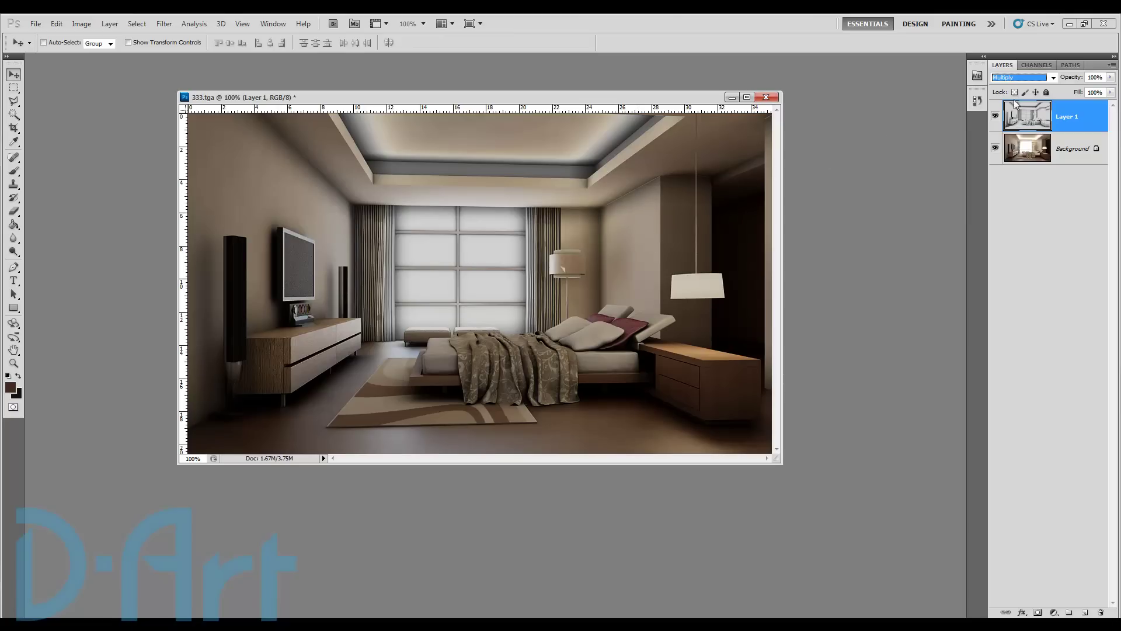
pyautogui.click(1019, 77)
pyautogui.click(1016, 77)
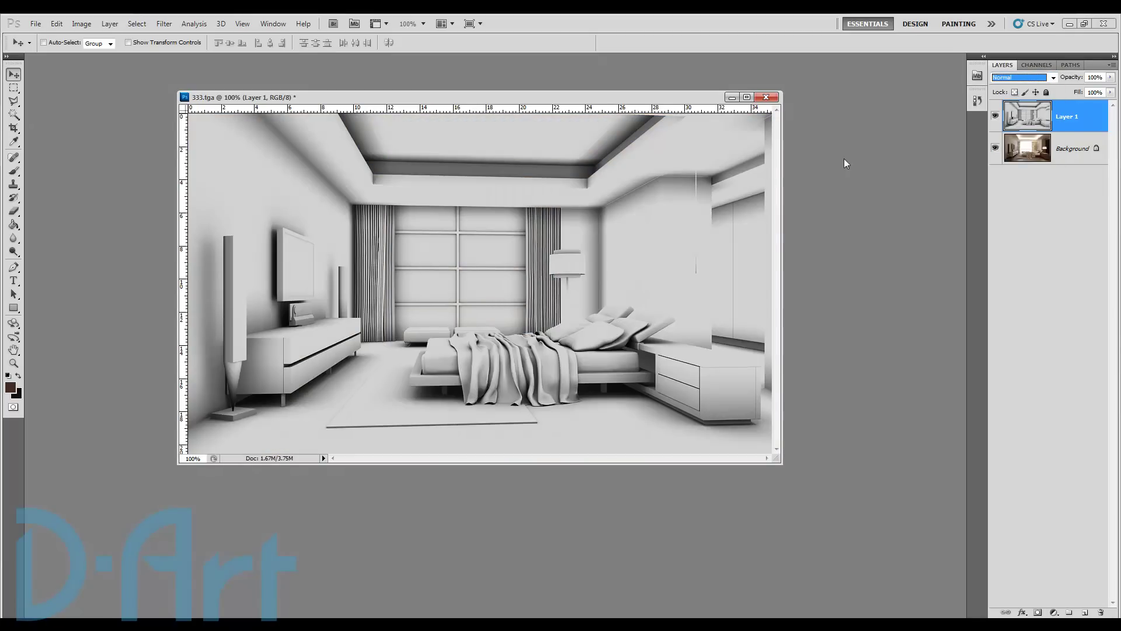
# Set the ambient occlusion layer's blend mode to Multiply over the bedroom render.
pyautogui.click(995, 115)
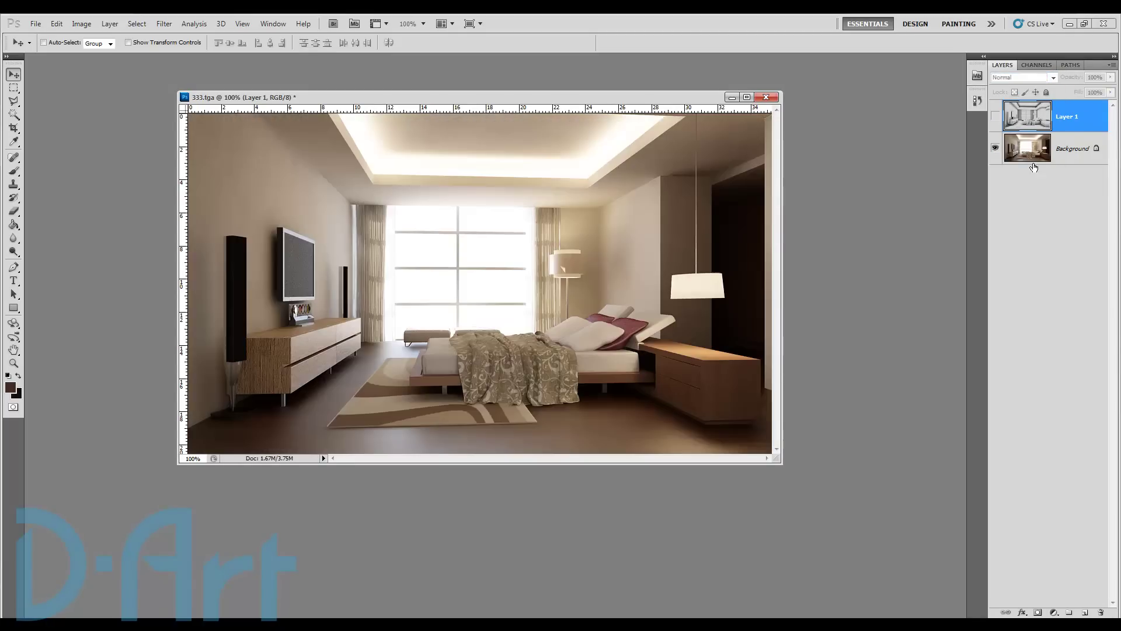
pyautogui.click(995, 117)
pyautogui.click(1025, 77)
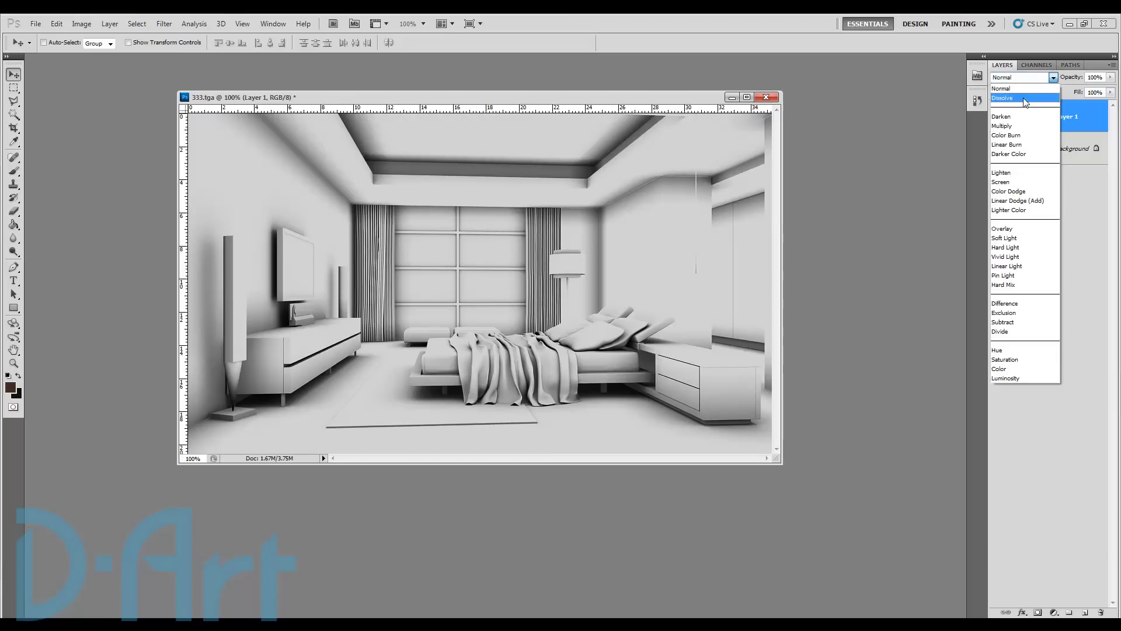
pyautogui.click(1002, 125)
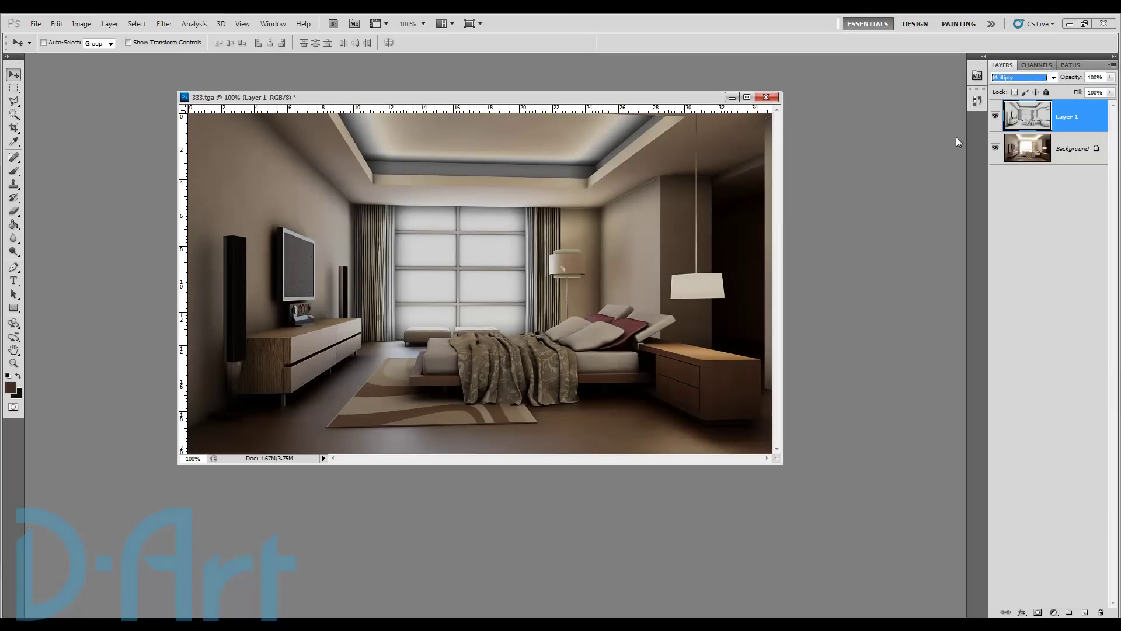
# Compare the bedroom image with and without the multiplied ambient occlusion layer by toggling its visibility.
pyautogui.click(995, 117)
pyautogui.click(995, 117)
pyautogui.click(995, 117)
pyautogui.click(995, 120)
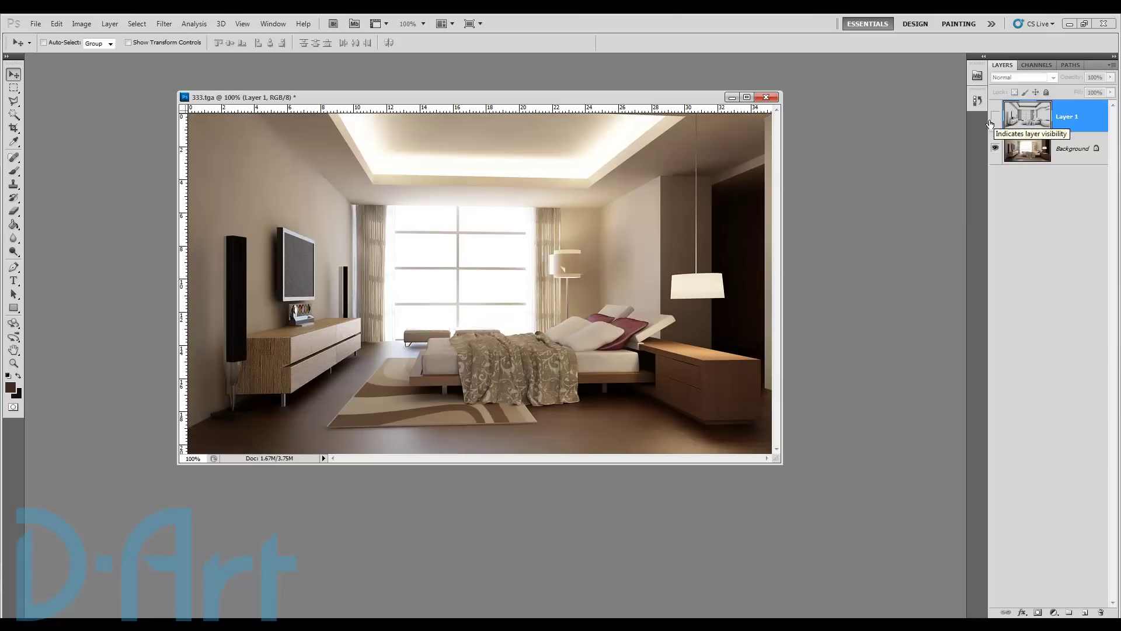
pyautogui.click(995, 119)
pyautogui.click(995, 118)
pyautogui.click(996, 118)
pyautogui.click(995, 118)
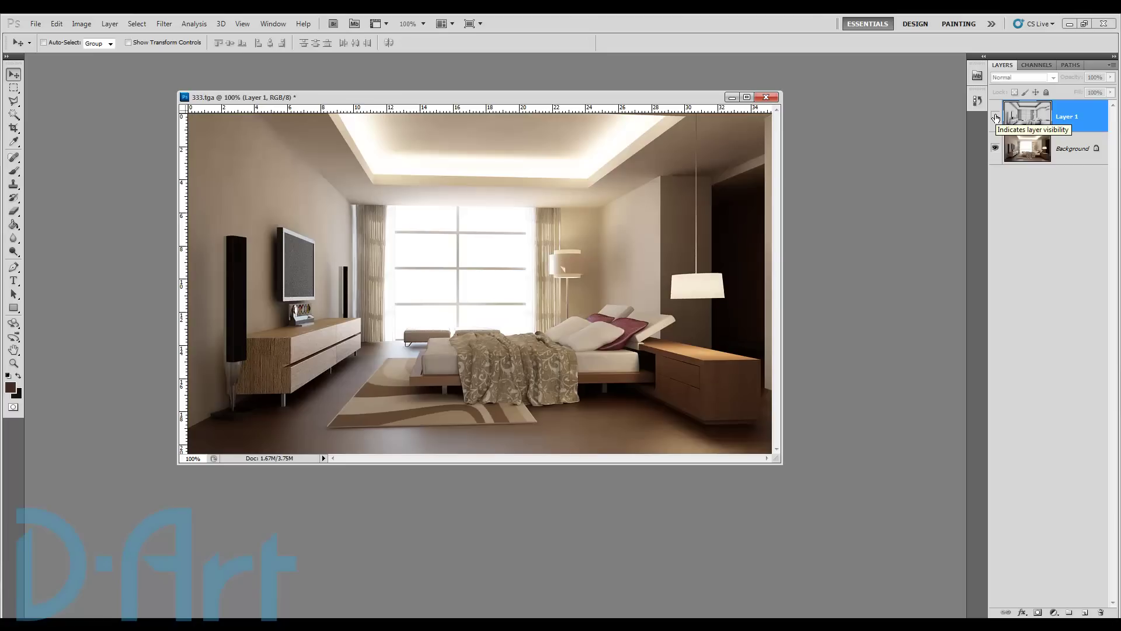
# Show the ambient occlusion layer again and switch the bedroom image to full-screen mode with the menu bar.
pyautogui.click(995, 119)
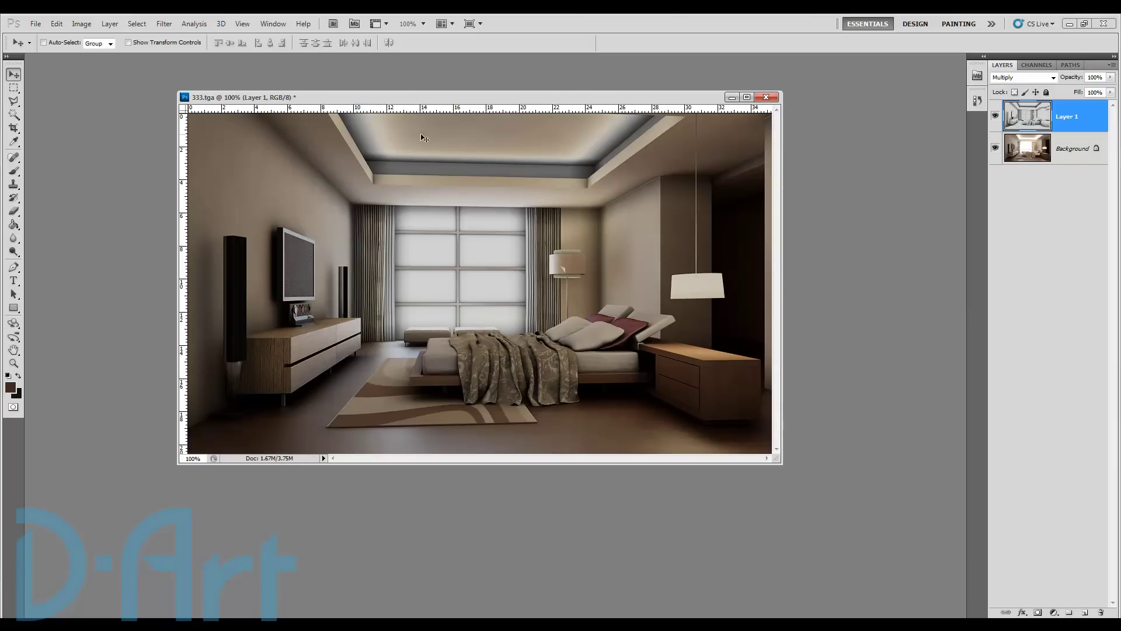
pyautogui.press('f')
pyautogui.hotkey('alt', 'f')
pyautogui.press('Escape')
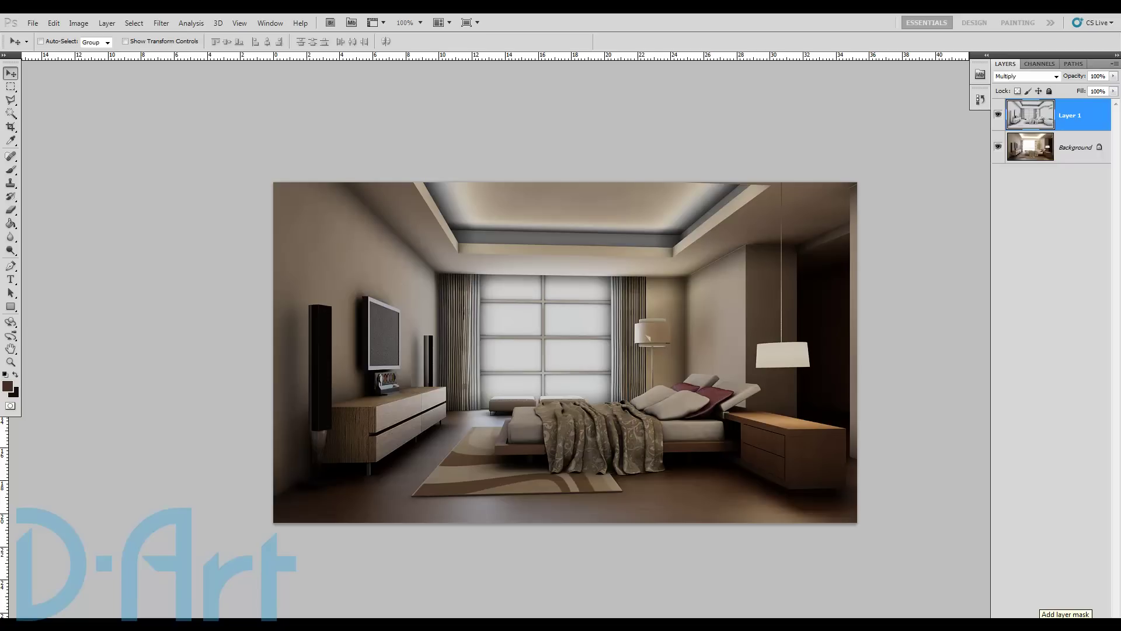
# Add a layer mask to the ambient occlusion layer and set up a black brush, size 300, at 32% opacity.
pyautogui.click(1045, 611)
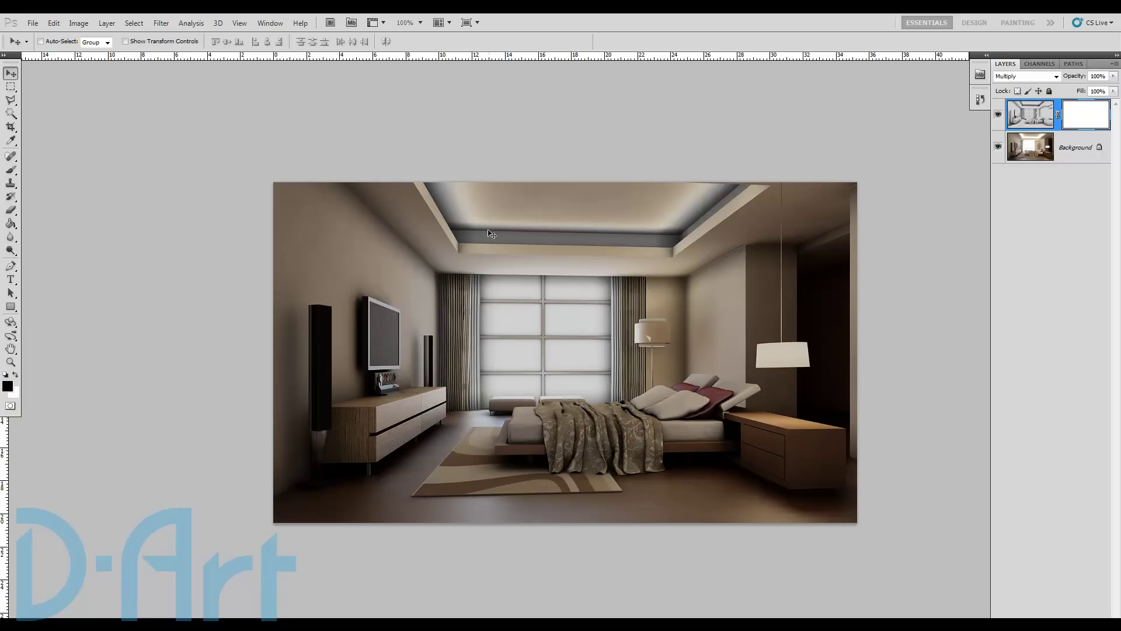
pyautogui.press('b')
pyautogui.press('[')
pyautogui.press('[')
pyautogui.press('[')
pyautogui.press('[')
pyautogui.press('[')
pyautogui.press('[')
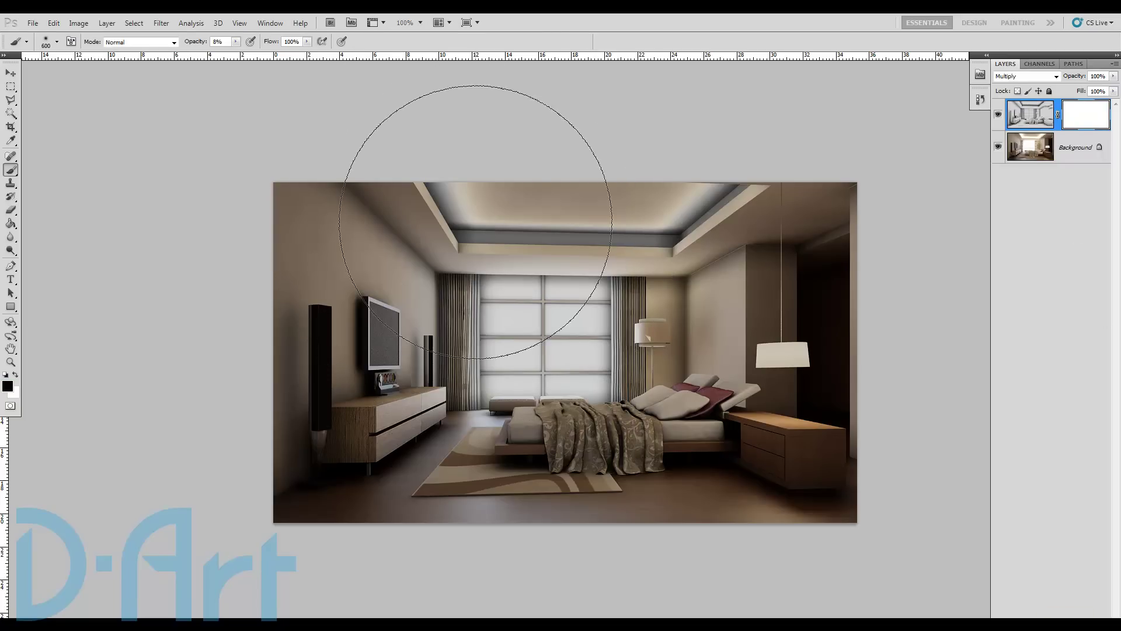
pyautogui.moveTo(197, 42); pyautogui.dragTo(212, 42)
# Paint black on the layer mask over the ceiling cove and window, and compare the image with the layer hidden and shown.
pyautogui.click(446, 209)
pyautogui.moveTo(446, 208)
pyautogui.mouseDown()
pyautogui.moveTo(581, 222)
pyautogui.moveTo(736, 197)
pyautogui.moveTo(695, 185)
pyautogui.moveTo(411, 183)
pyautogui.moveTo(777, 200)
pyautogui.moveTo(502, 177)
pyautogui.moveTo(701, 183)
pyautogui.moveTo(616, 205)
pyautogui.moveTo(398, 182)
pyautogui.moveTo(608, 196)
pyautogui.moveTo(808, 190)
pyautogui.moveTo(459, 197)
pyautogui.moveTo(327, 177)
pyautogui.moveTo(474, 236)
pyautogui.moveTo(466, 270)
pyautogui.moveTo(489, 321)
pyautogui.moveTo(481, 341)
pyautogui.moveTo(486, 316)
pyautogui.moveTo(567, 288)
pyautogui.moveTo(588, 302)
pyautogui.moveTo(674, 252)
pyautogui.moveTo(596, 254)
pyautogui.moveTo(483, 356)
pyautogui.moveTo(579, 359)
pyautogui.mouseUp()
pyautogui.hotkey('ctrl', 'z')
pyautogui.hotkey('ctrl', 'z')
pyautogui.hotkey('ctrl', 'z')
pyautogui.hotkey('ctrl', 'z')
pyautogui.hotkey('ctrl', 'z')
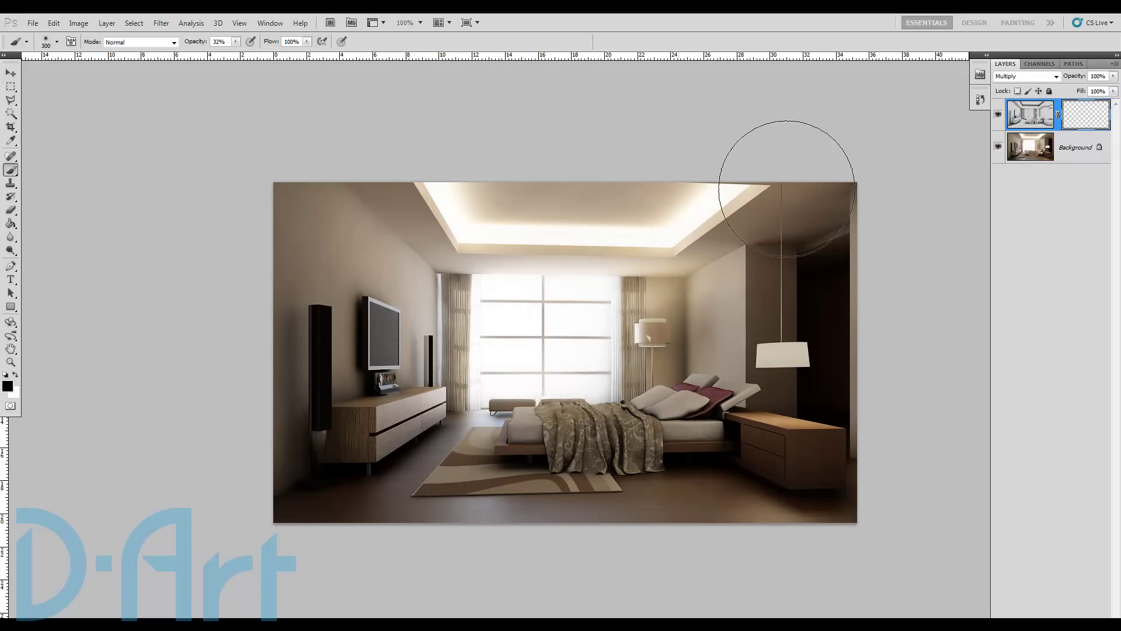
pyautogui.hotkey('ctrl', 'z')
pyautogui.hotkey('ctrl', 'z')
pyautogui.hotkey('ctrl', 'z')
pyautogui.hotkey('ctrl', 'z')
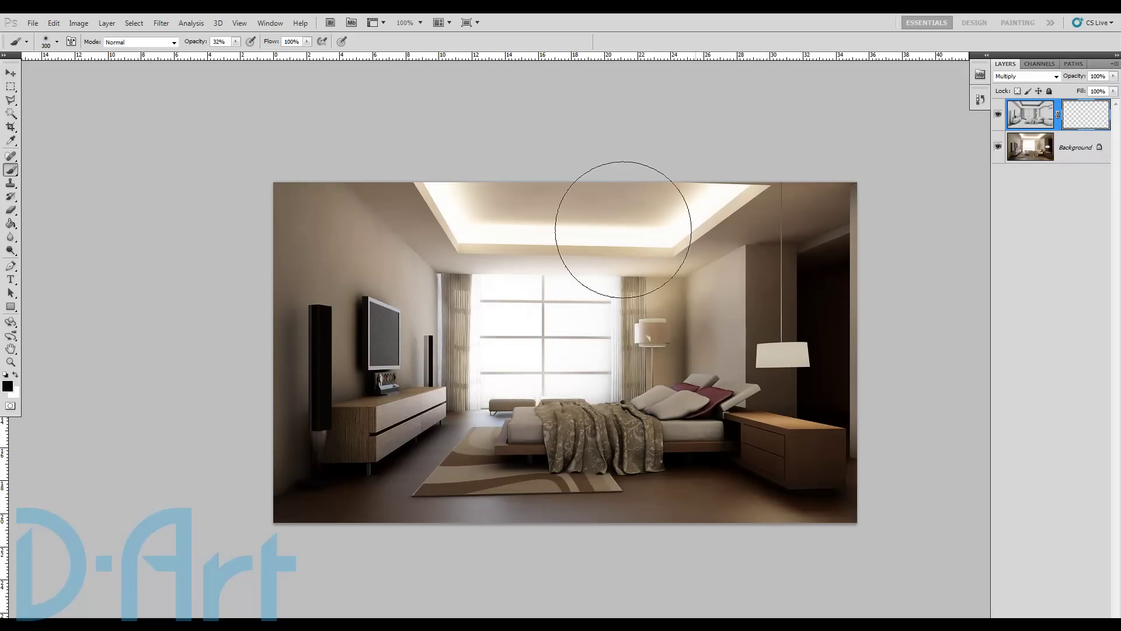
pyautogui.hotkey('ctrl', 'z')
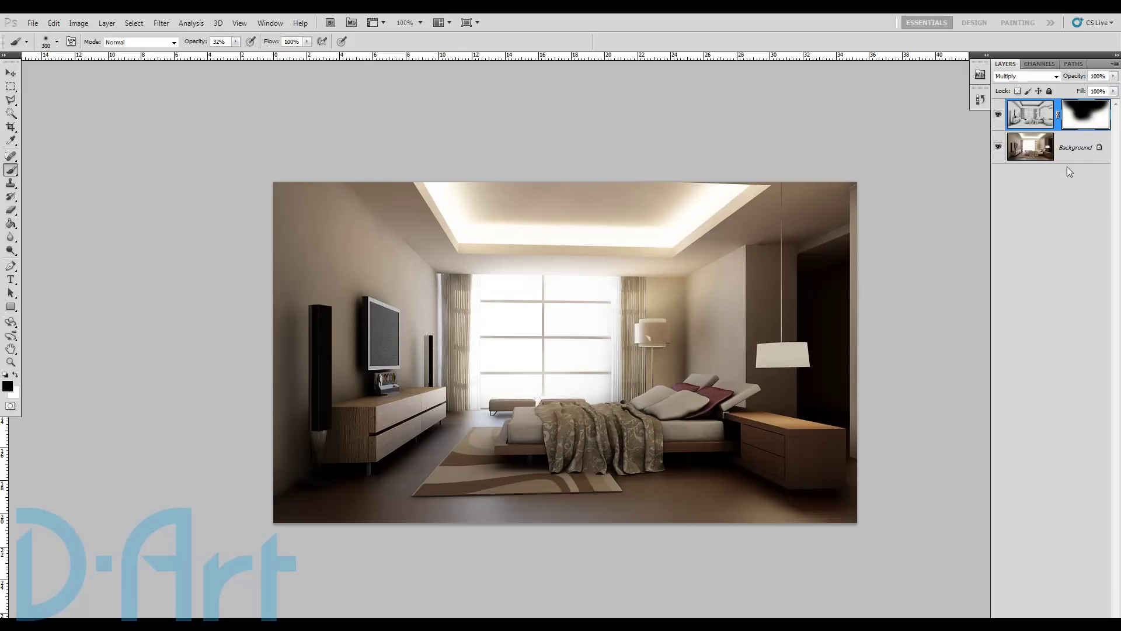
pyautogui.click(999, 116)
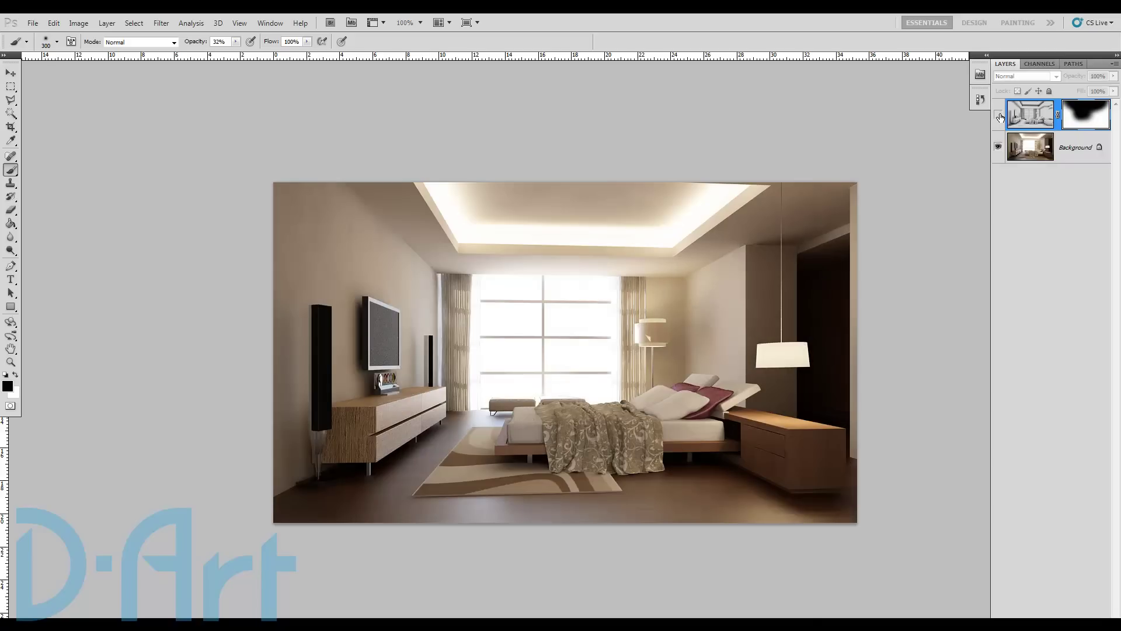
pyautogui.click(999, 116)
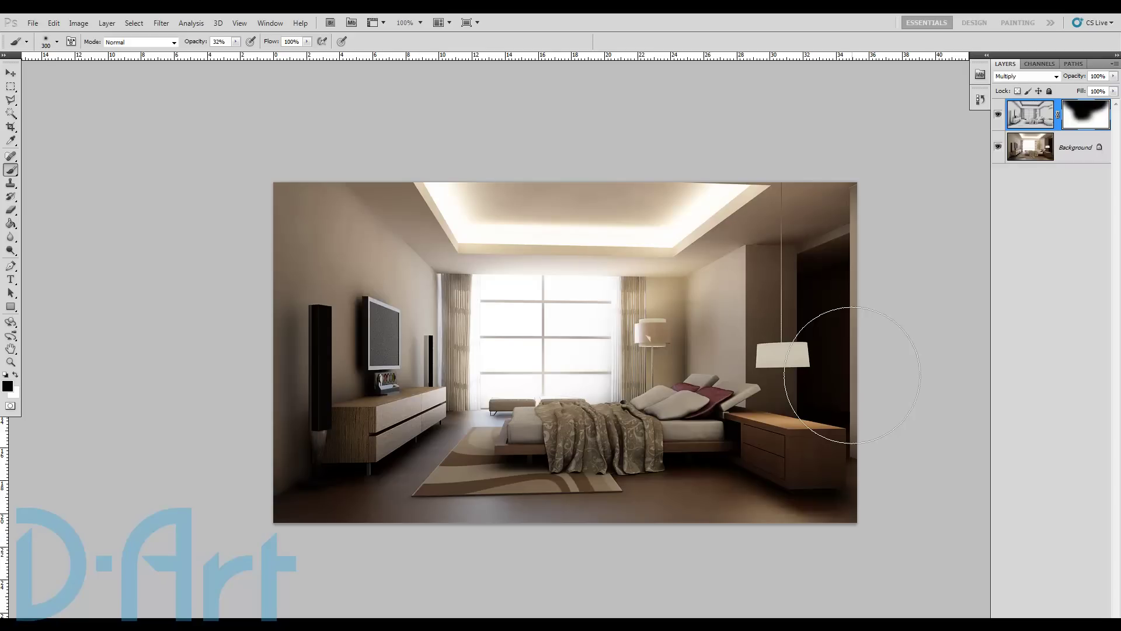
# Switch to 3ds Max and close the V-Ray messages window and the rendered ambient occlusion frame.
pyautogui.hotkey('alt', 'Tab')
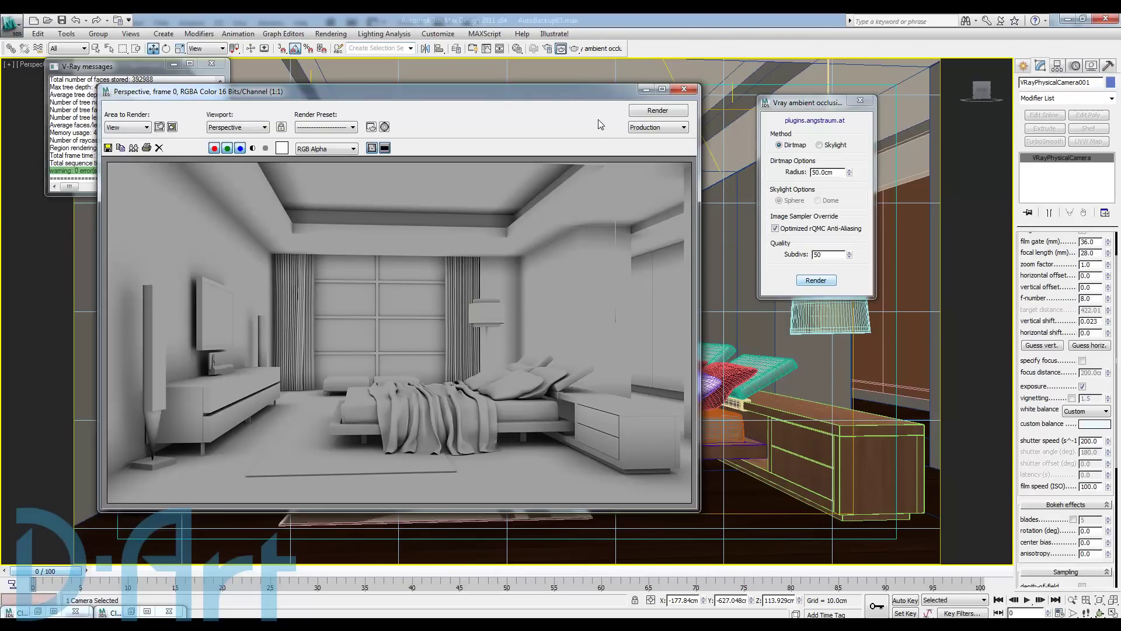
pyautogui.moveTo(586, 90); pyautogui.dragTo(620, 155)
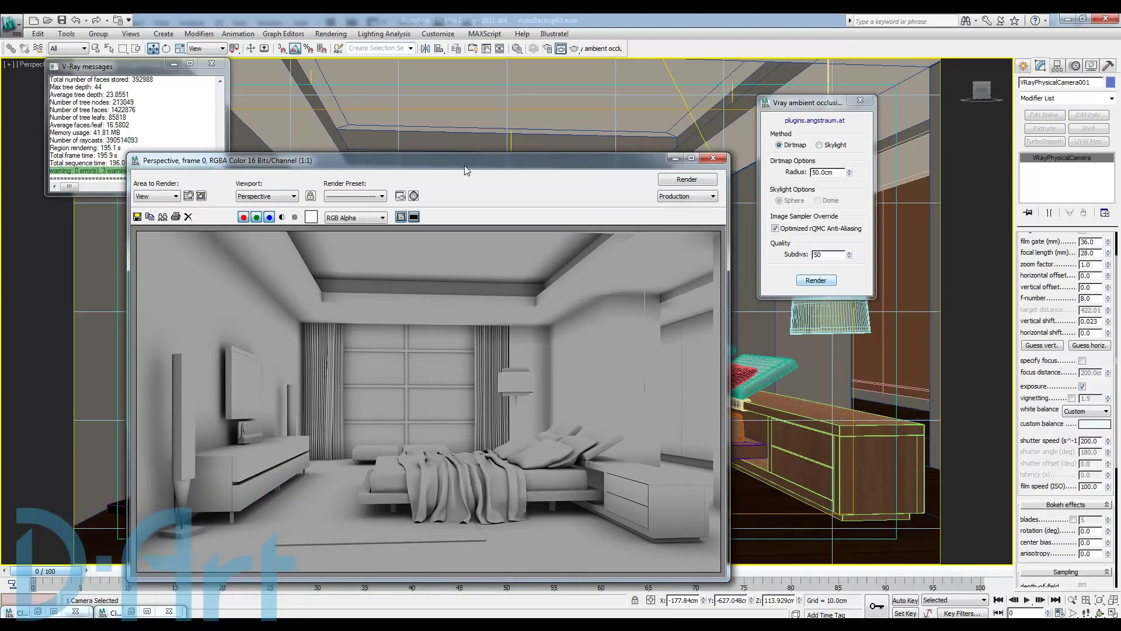
pyautogui.click(211, 63)
pyautogui.moveTo(492, 168); pyautogui.dragTo(534, 213)
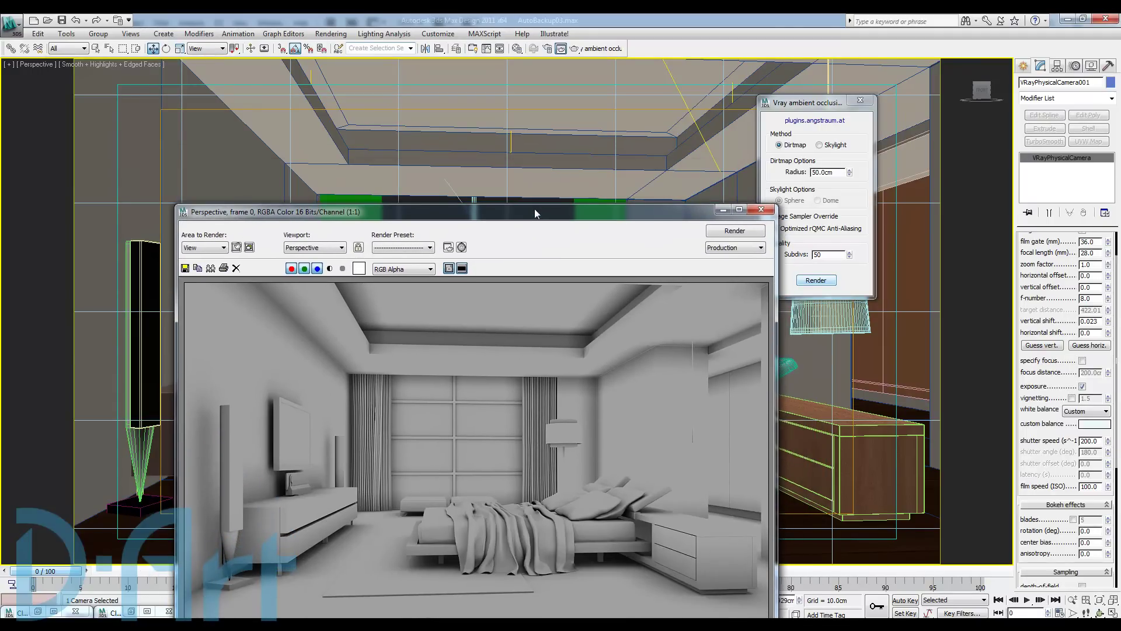
pyautogui.click(760, 211)
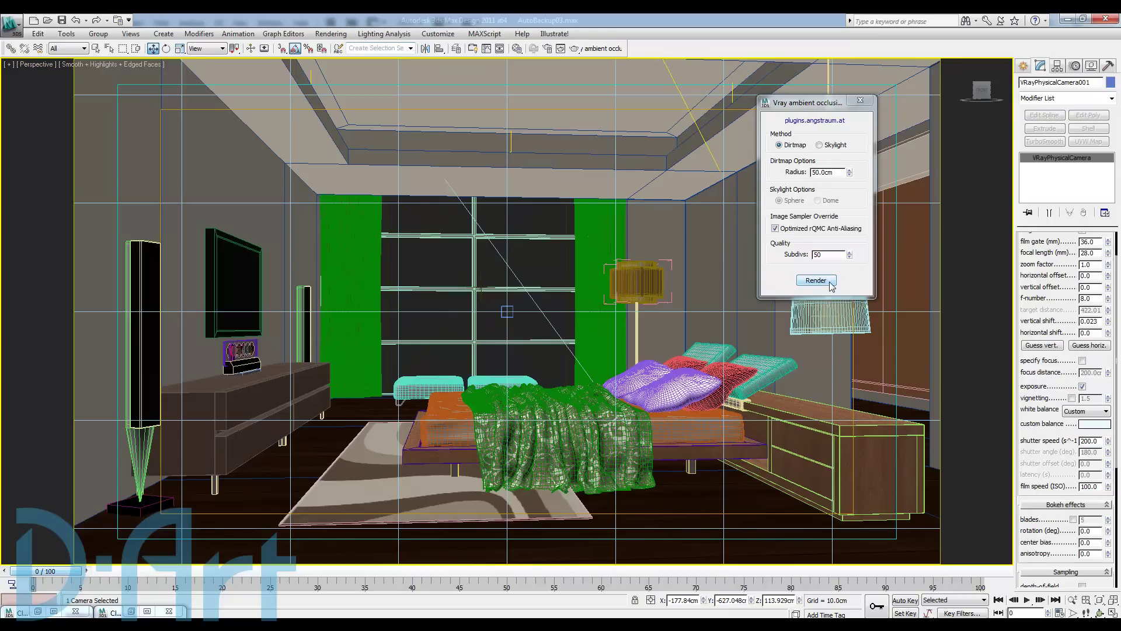
# Reopen the rendered ambient occlusion frame to review it, and switch back to the 333.tga composite in Photoshop.
pyautogui.click(561, 49)
pyautogui.moveTo(539, 219); pyautogui.dragTo(543, 97)
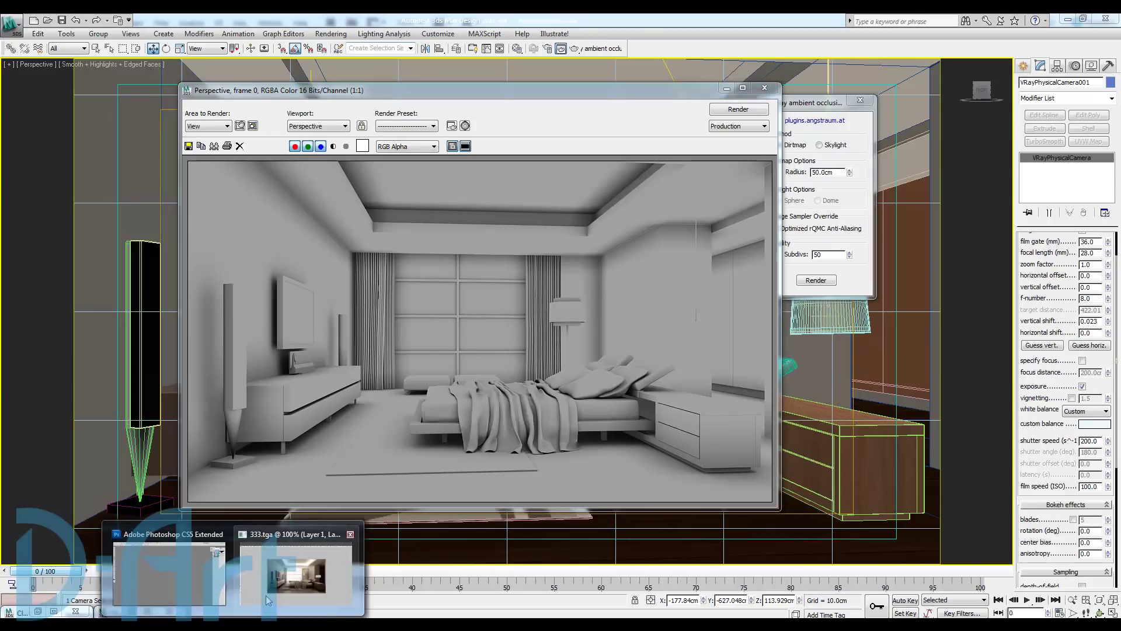
pyautogui.click(295, 545)
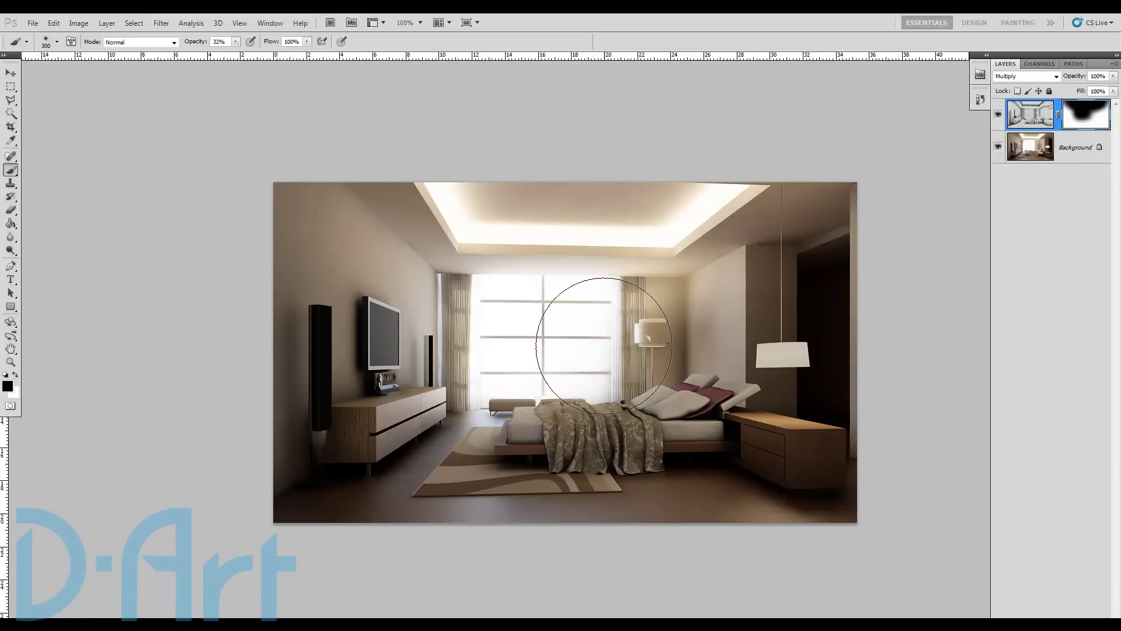